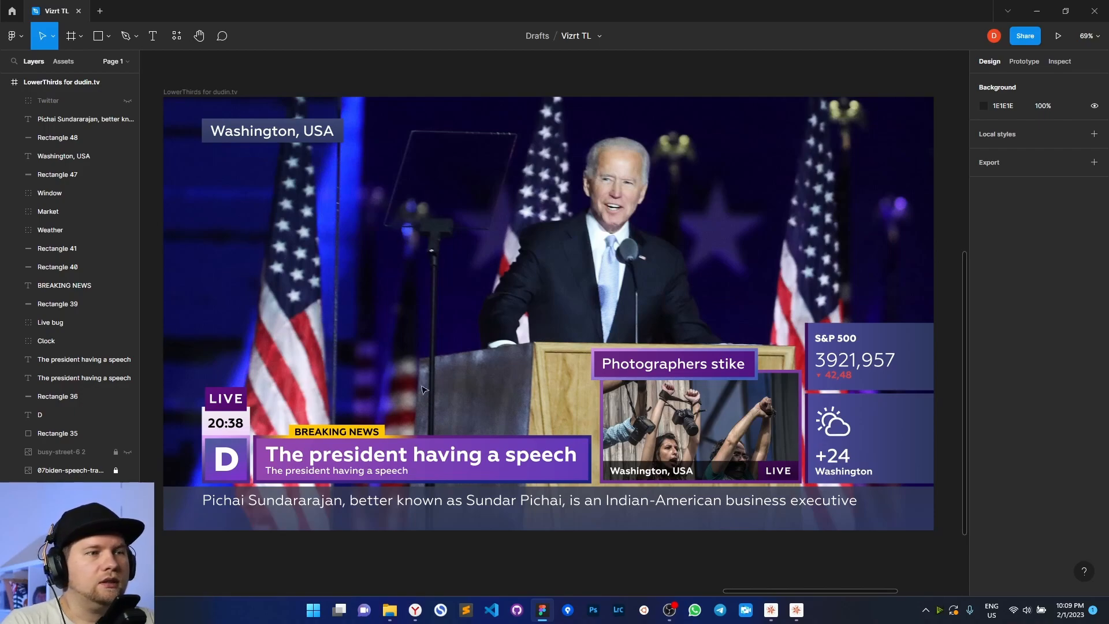
Select the 1920×1080 LowerThirds for dudin.tv frame in the Vizrt TL Figma file
middle_click_drag(615, 555, 617, 553)
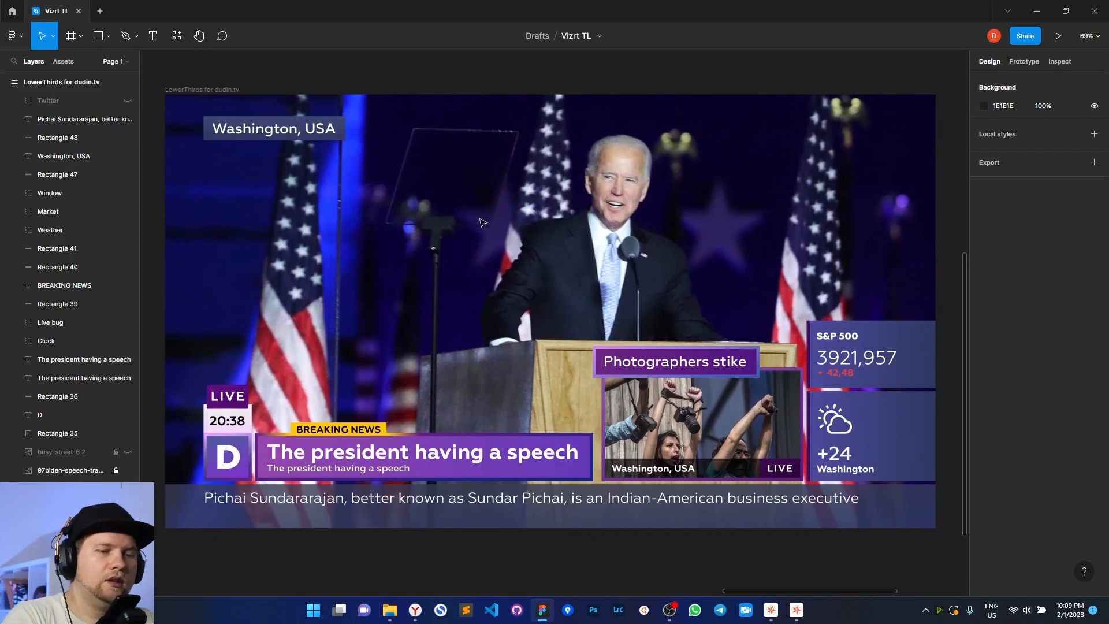
left_click(206, 89)
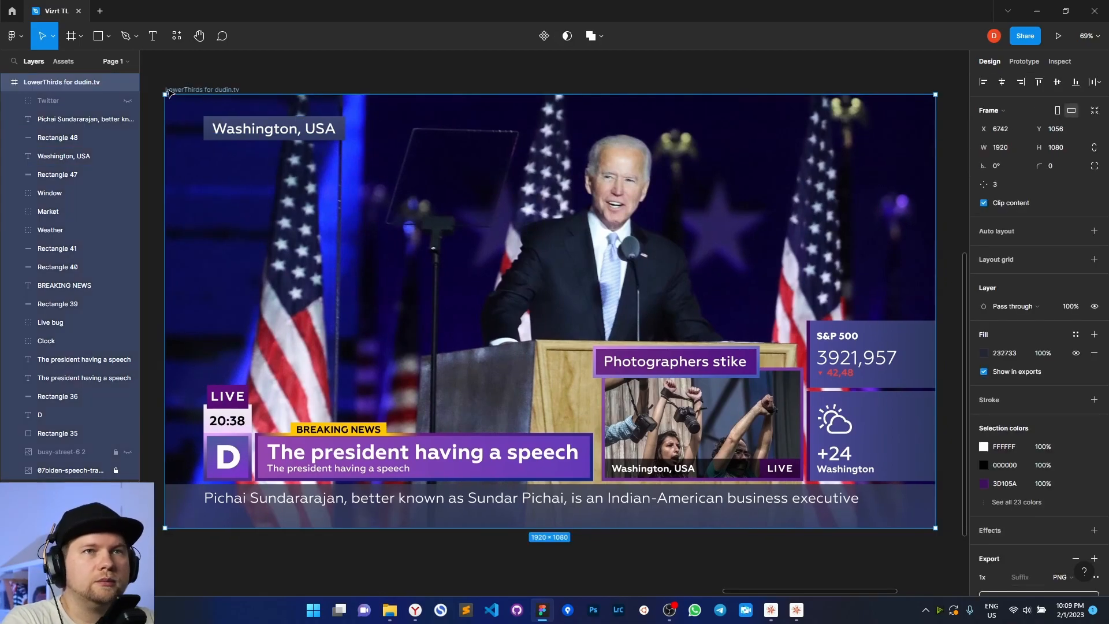
Replace the frame's existing export setting with a fresh PNG export setting
scroll(1074, 491, "down", 2)
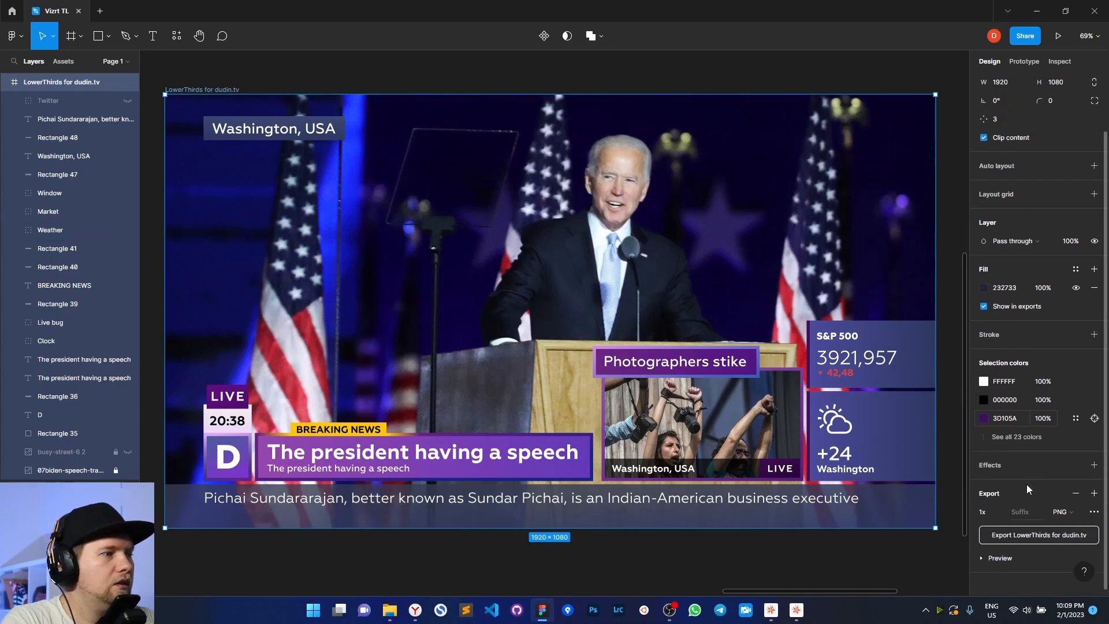
left_click(1078, 491)
left_click(1094, 541)
scroll(1074, 520, "down", 2)
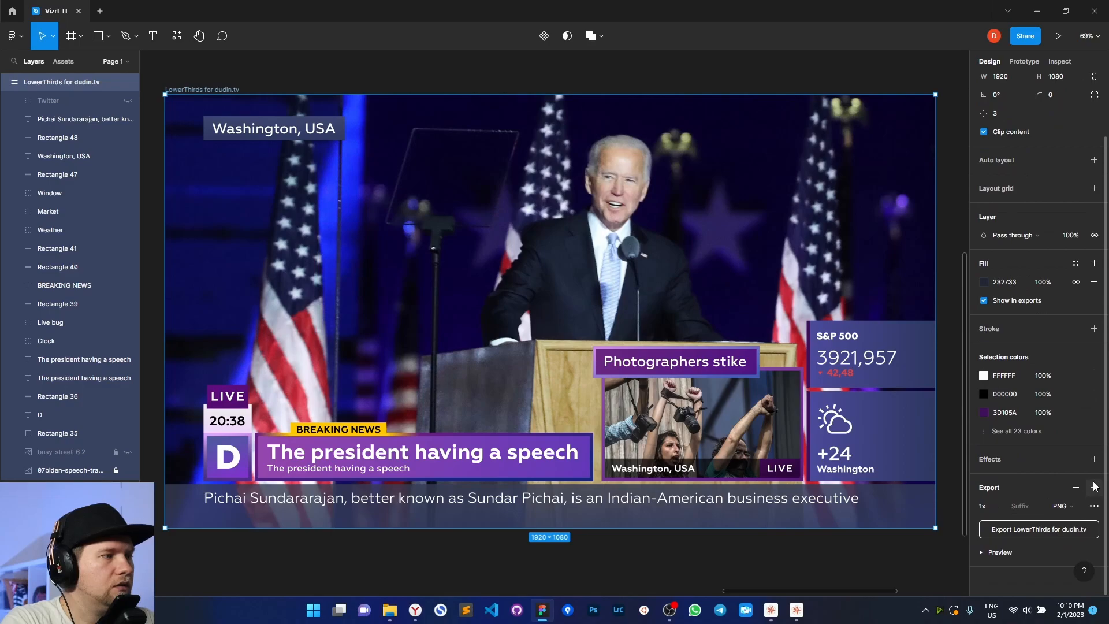
left_click(1062, 507)
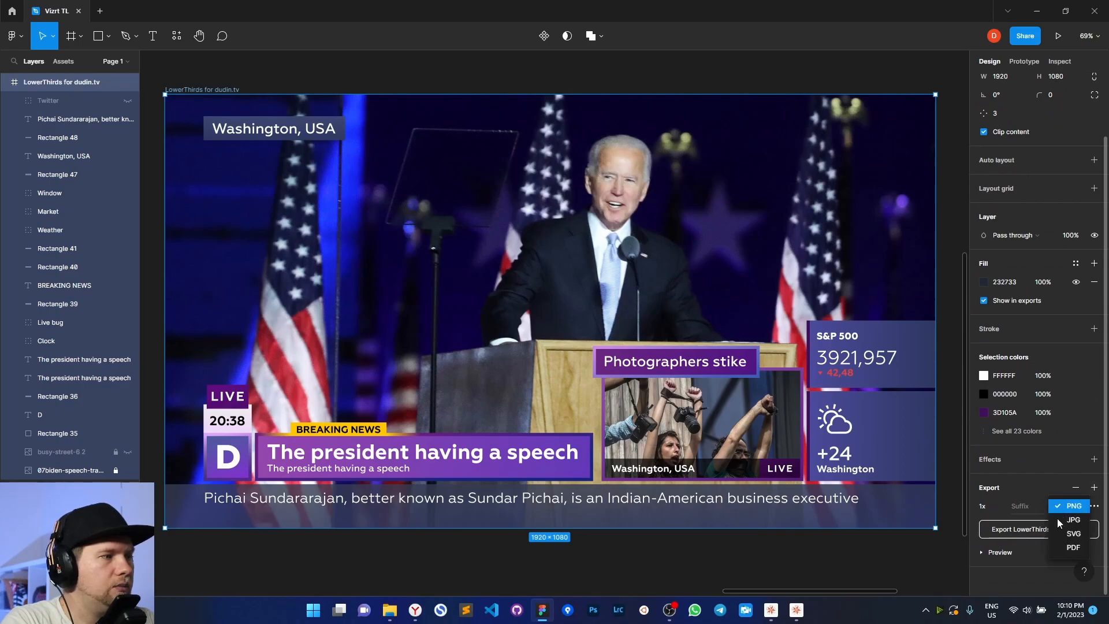
left_click(1021, 570)
Export the frame as PNG to the Desktop, overwrite the old file, and minimize Figma
left_click(1031, 528)
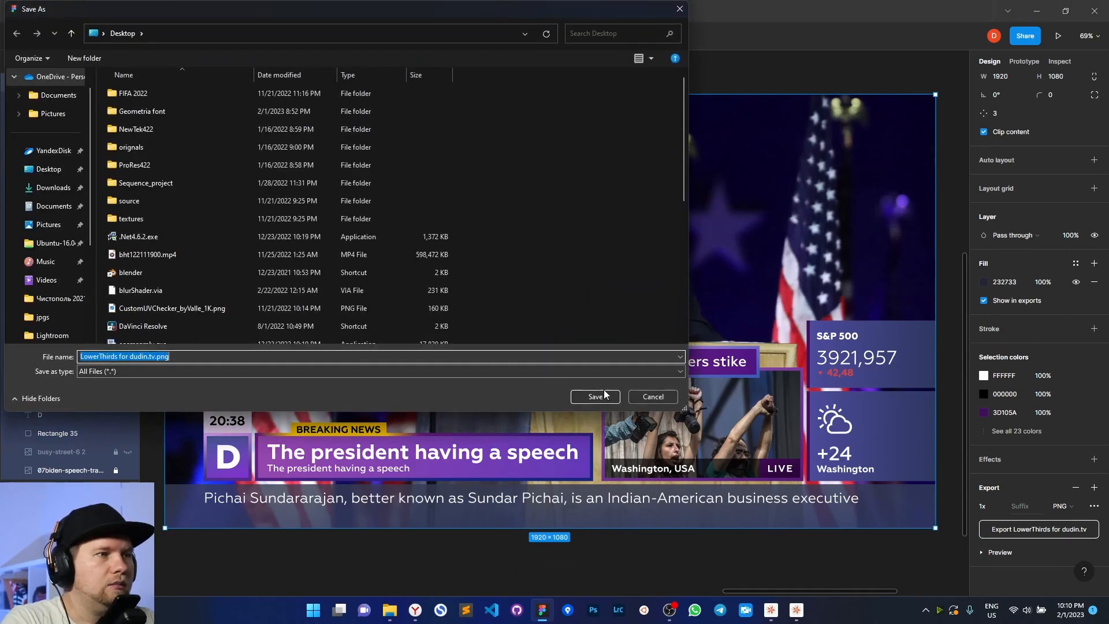
left_click(583, 396)
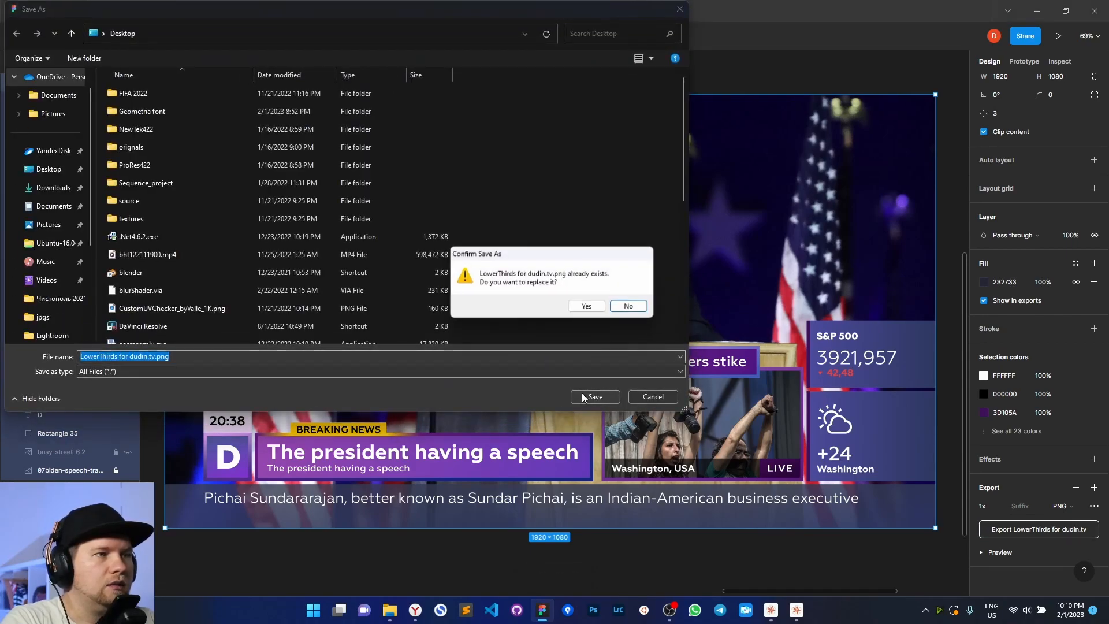
left_click(587, 308)
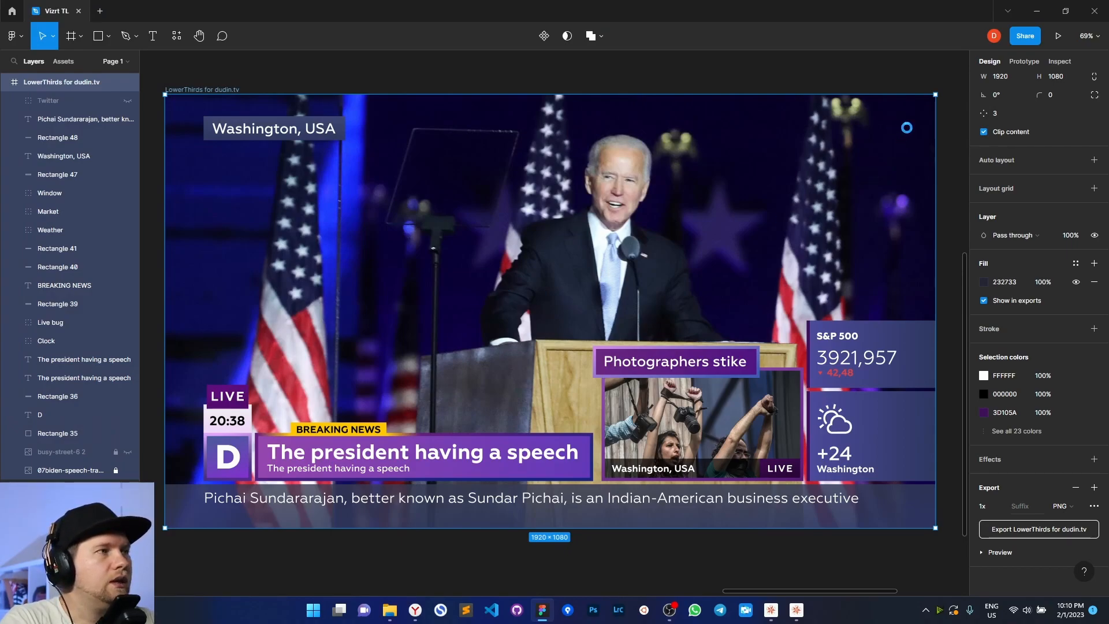
left_click(1037, 11)
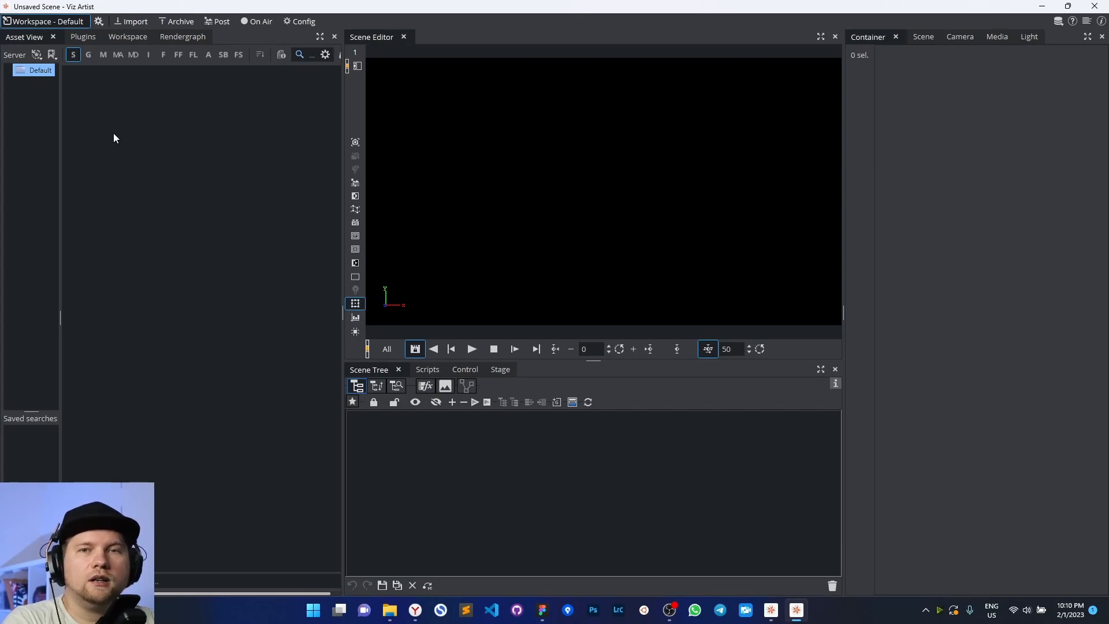
Create a root project named 2023 in the Asset View
right_click(38, 104)
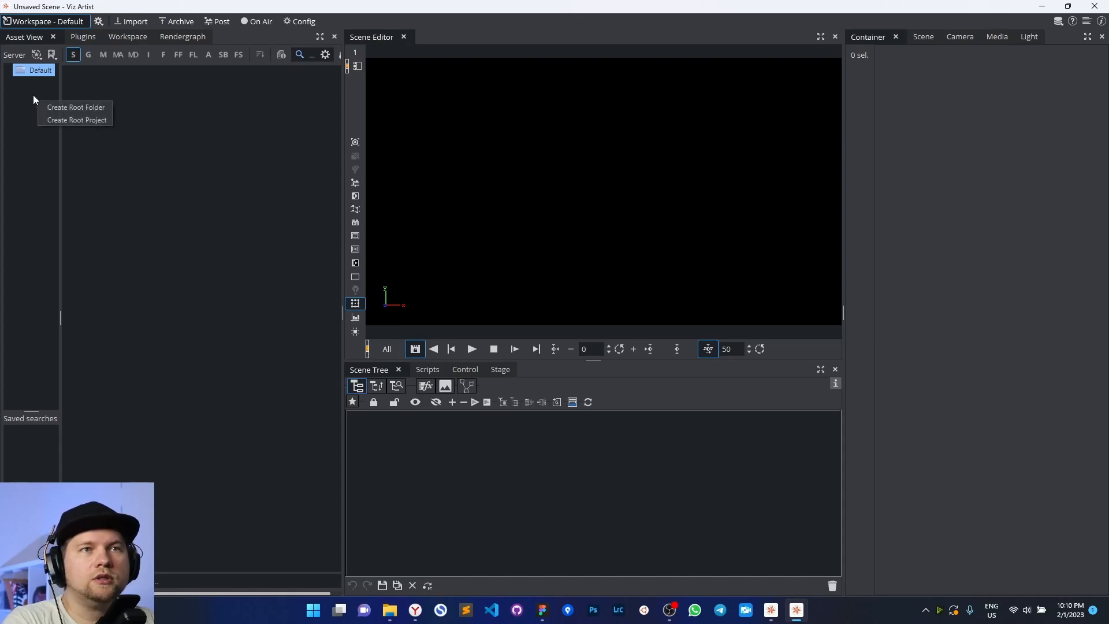
left_click(53, 119)
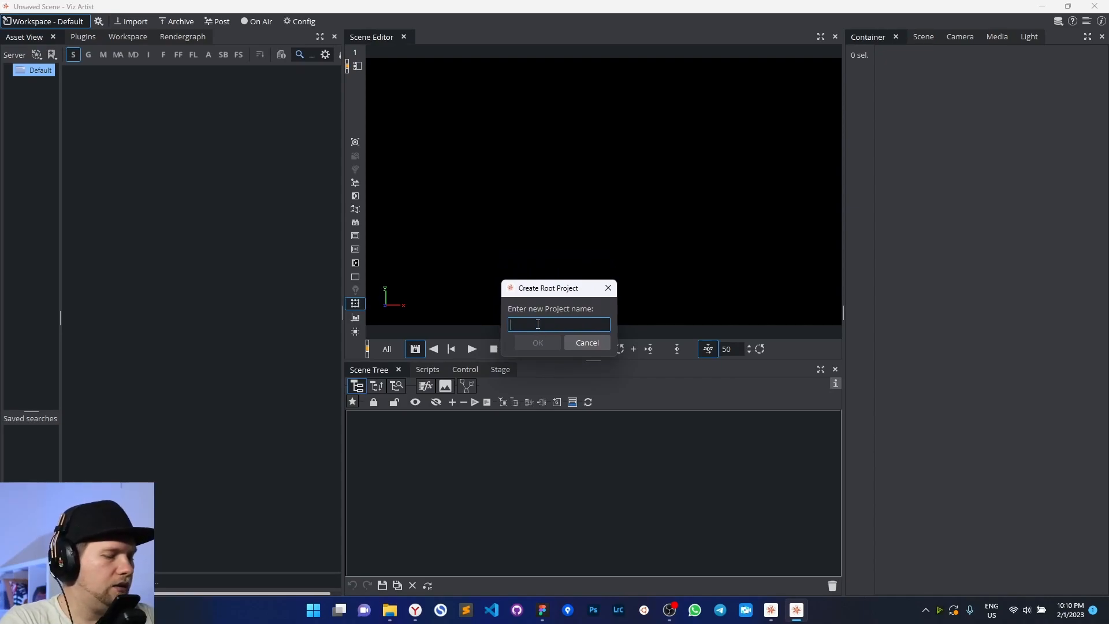
type("2023")
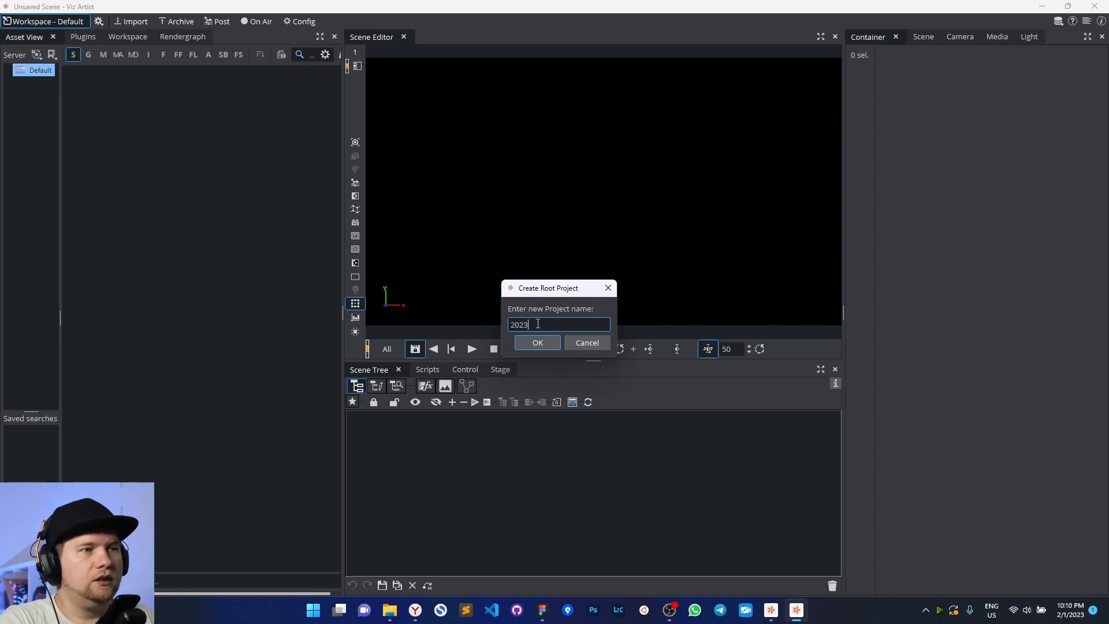
left_click(535, 343)
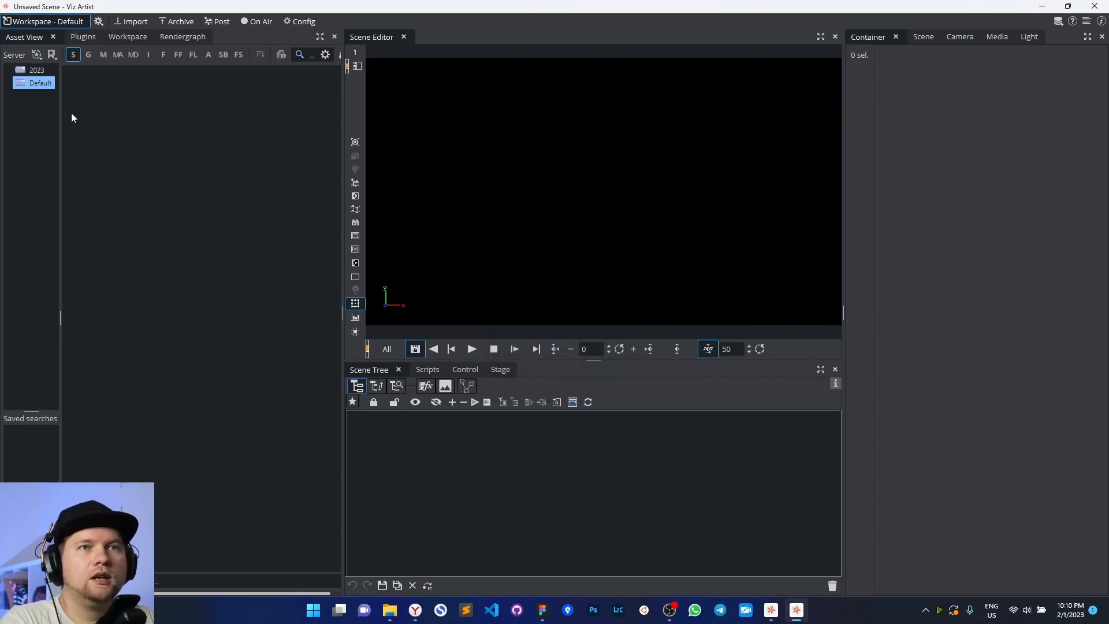
Add a LowerThirds subproject inside 2023 and expand 2023 to open it
right_click(36, 71)
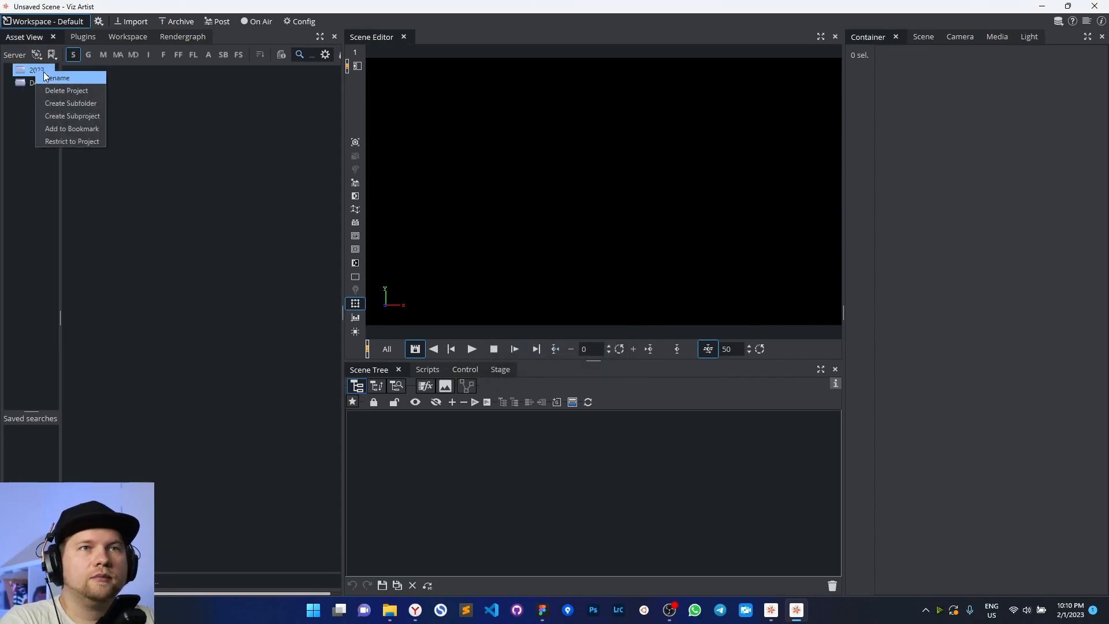
left_click(75, 117)
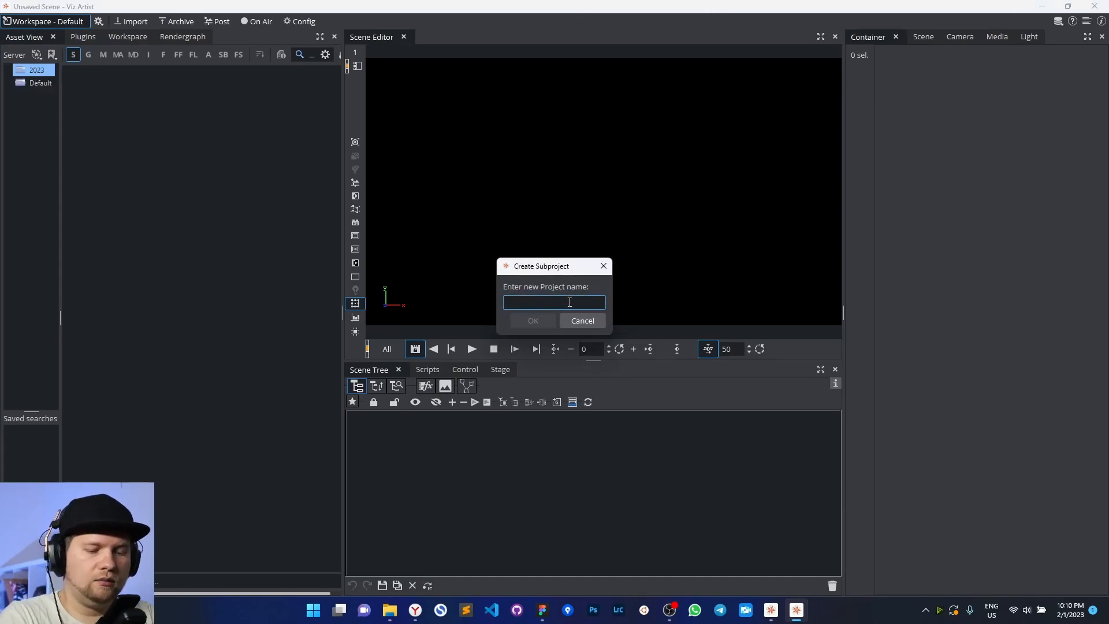
type("LowerT")
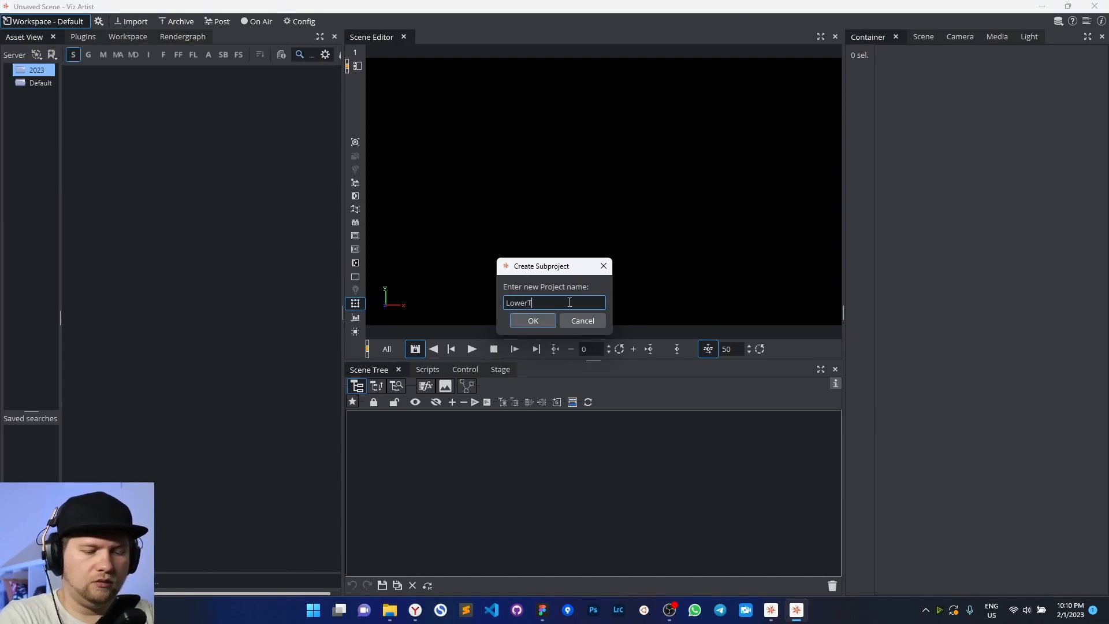
type("hirds")
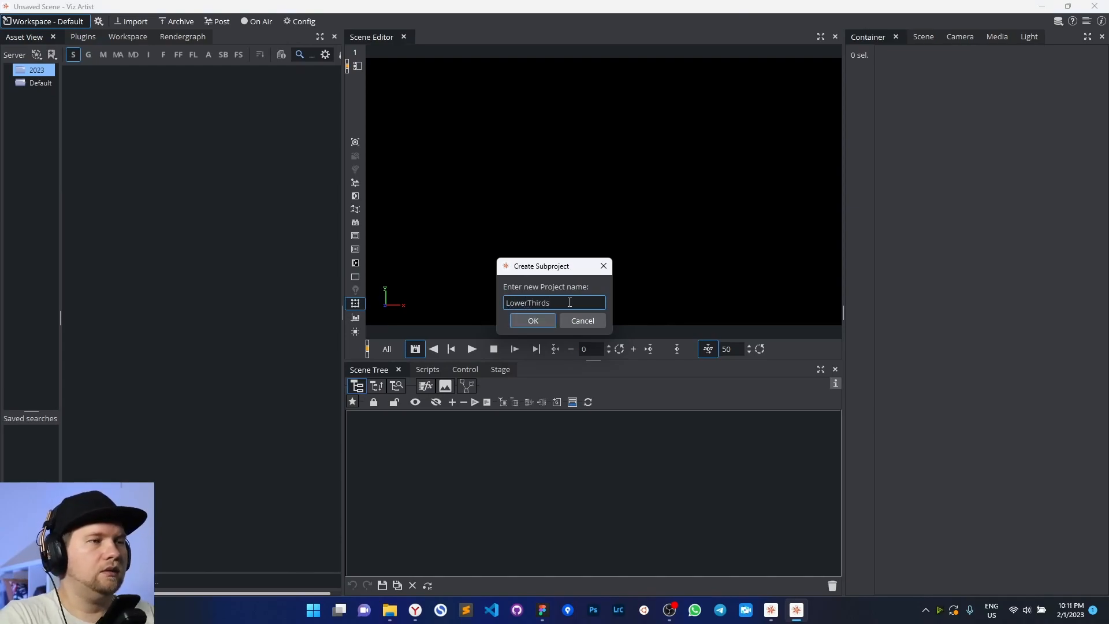
left_click_drag(543, 267, 511, 278)
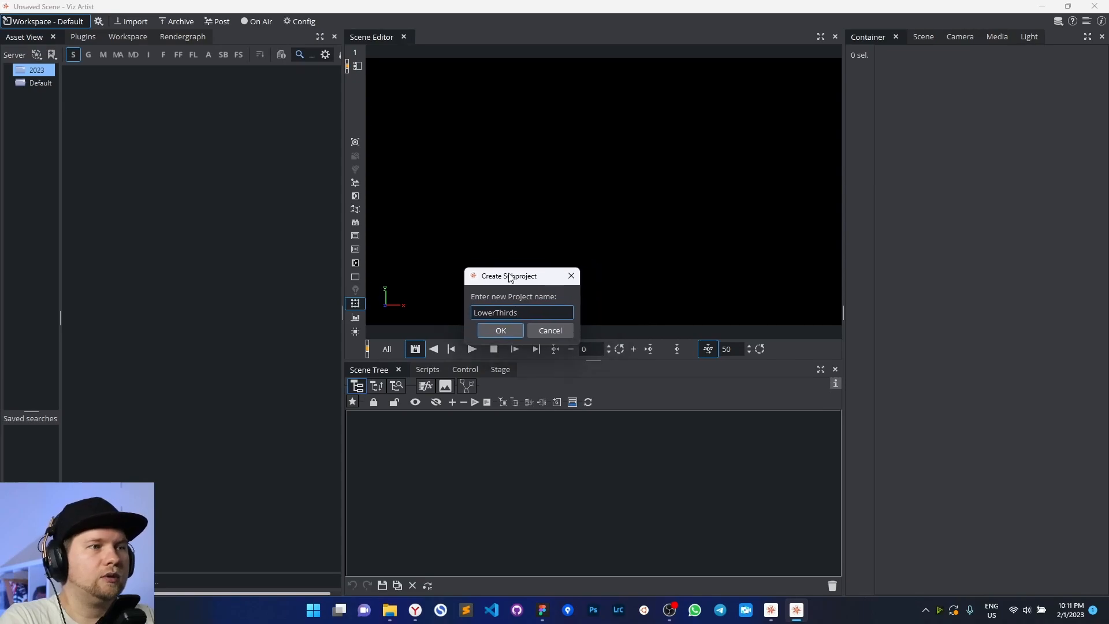
left_click(500, 334)
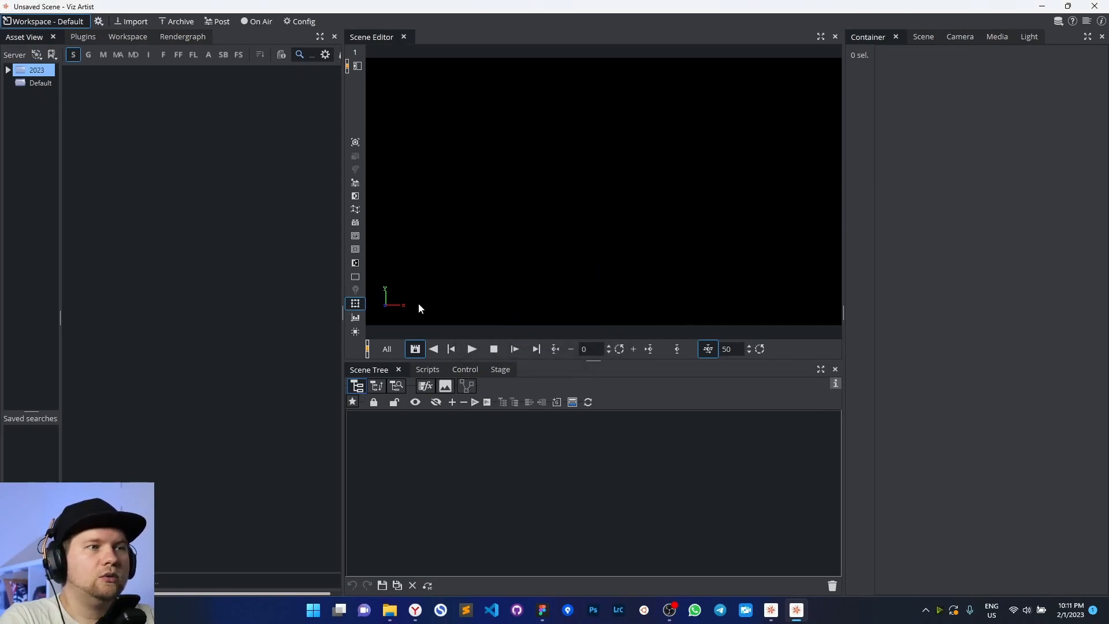
left_click(9, 70)
left_click(39, 82)
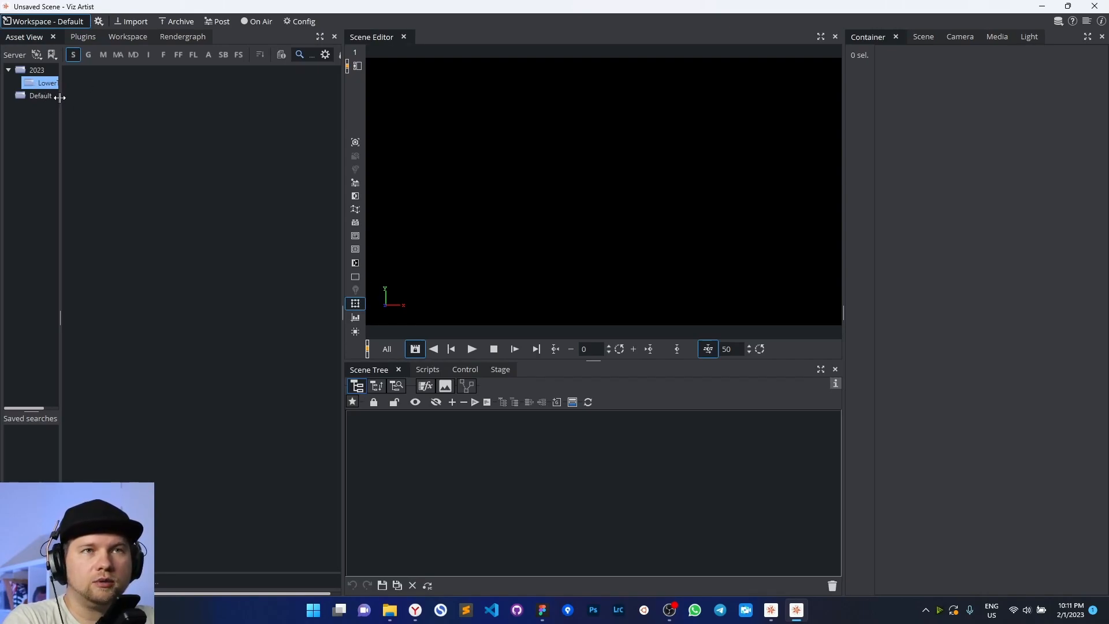
Create a second root project named COMMON
right_click(32, 111)
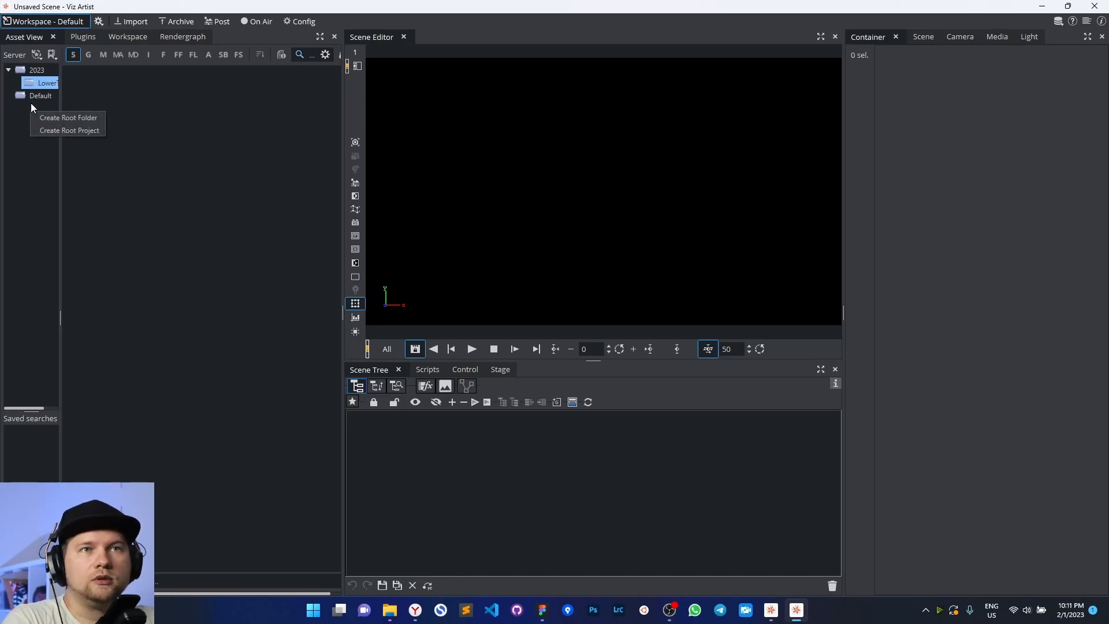
left_click(48, 130)
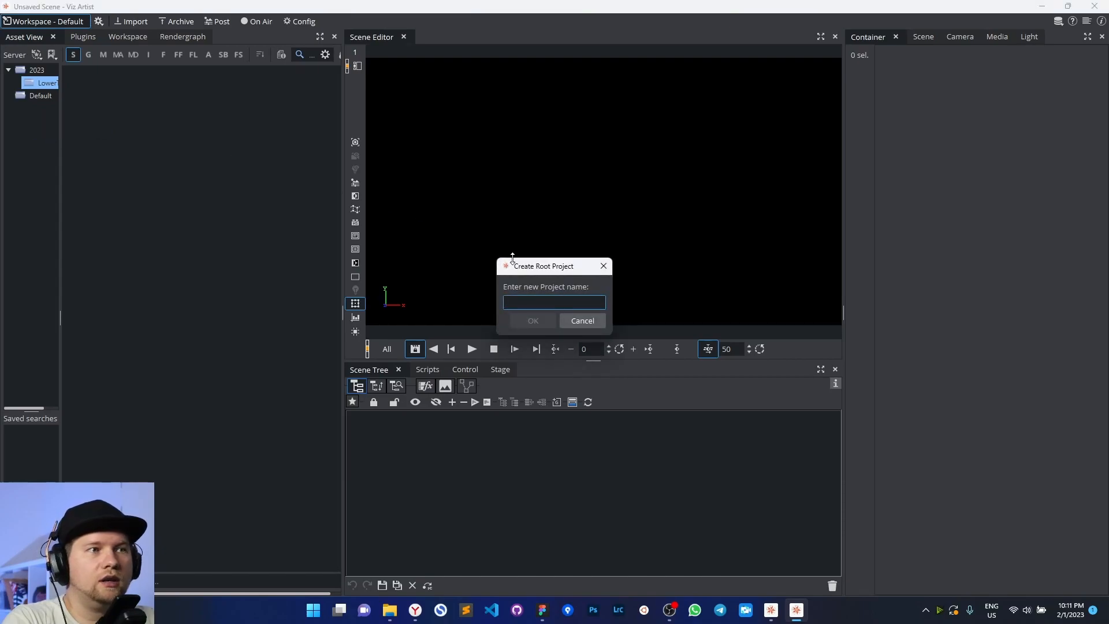
type("co")
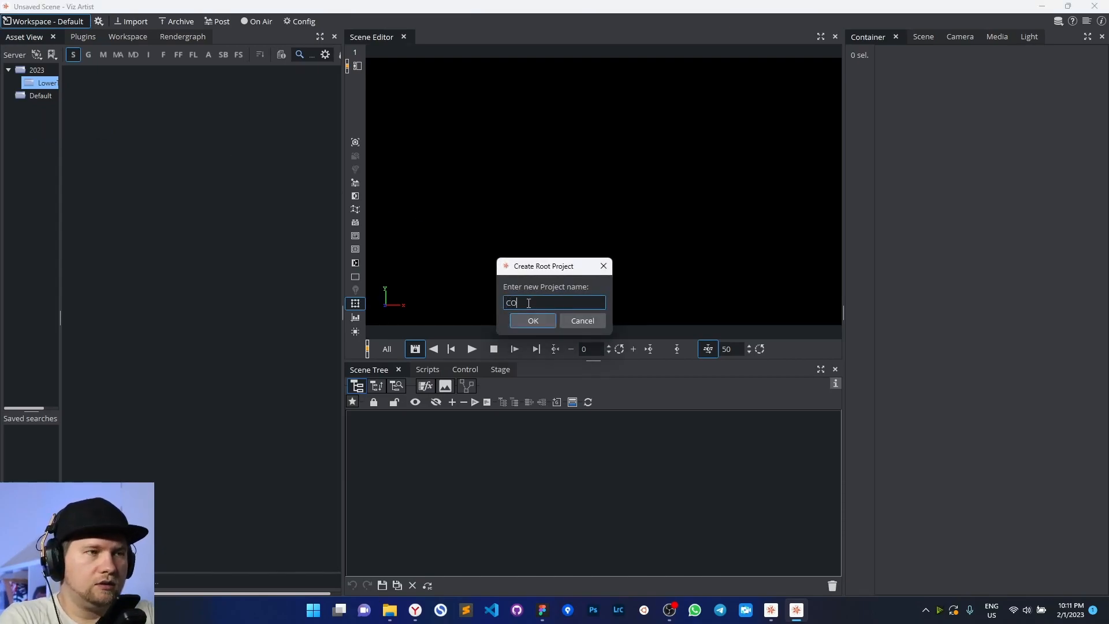
type("MMON")
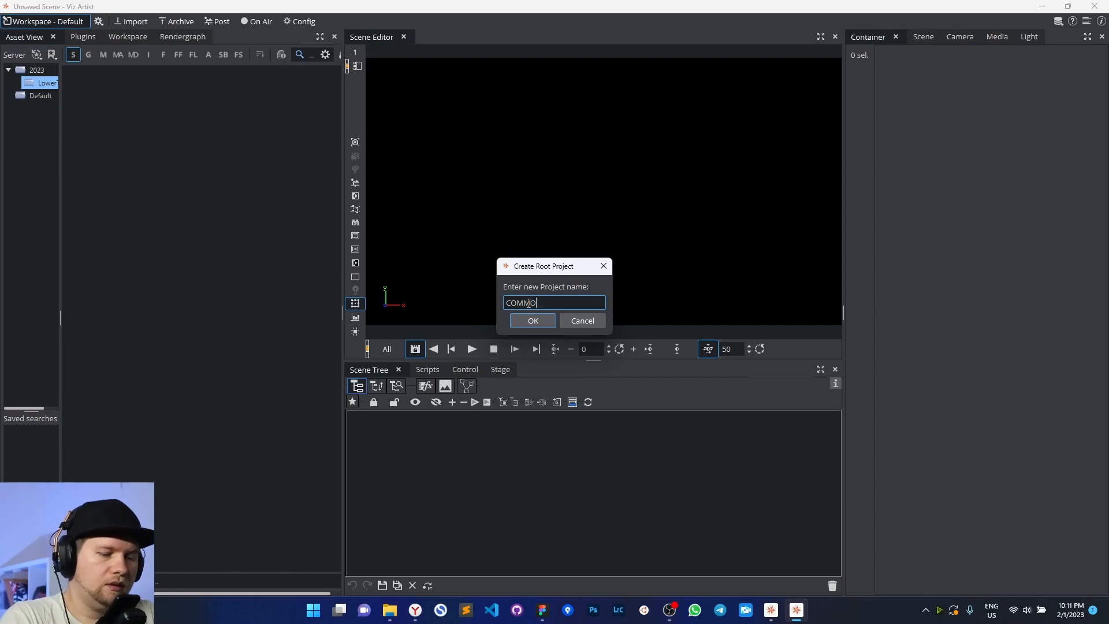
left_click(527, 322)
Add a FONTS subproject inside COMMON and expand COMMON to show it
right_click(34, 94)
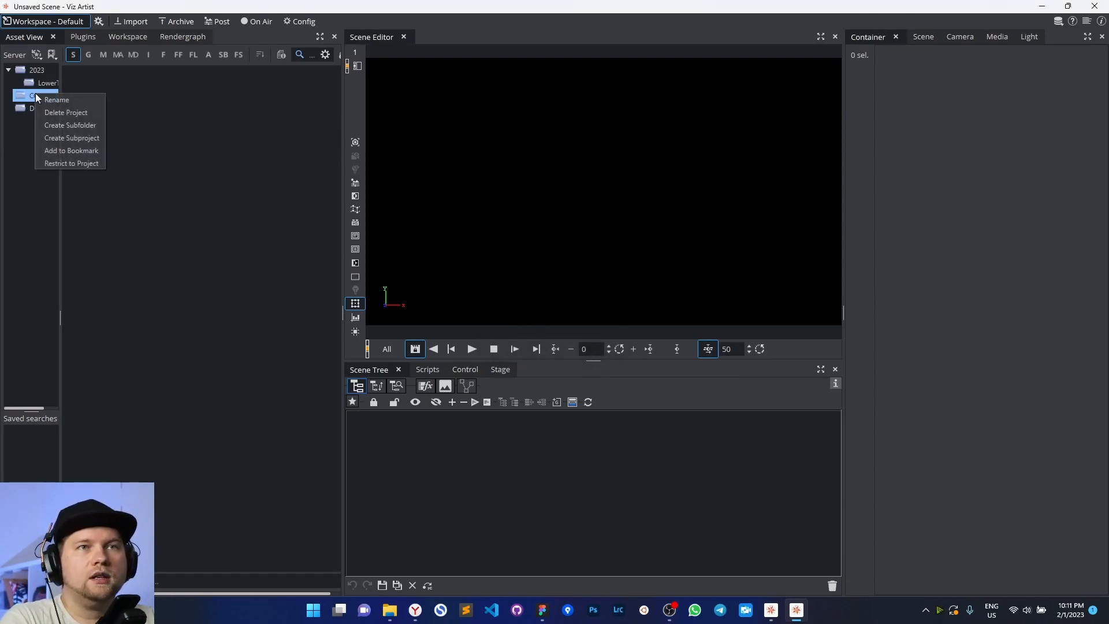
left_click(75, 138)
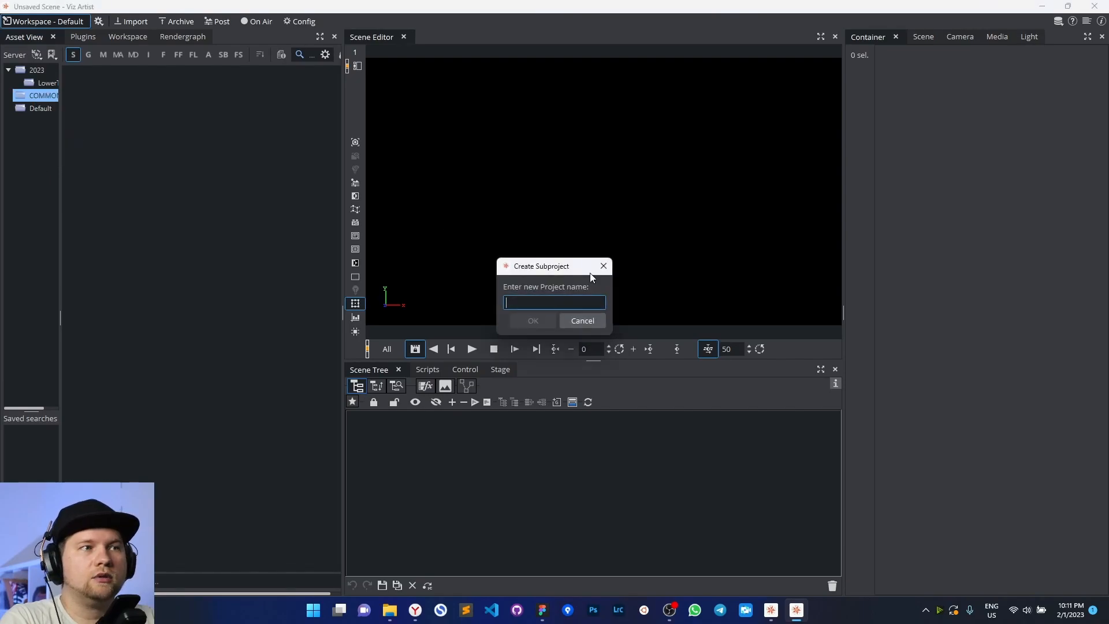
type("FONTS")
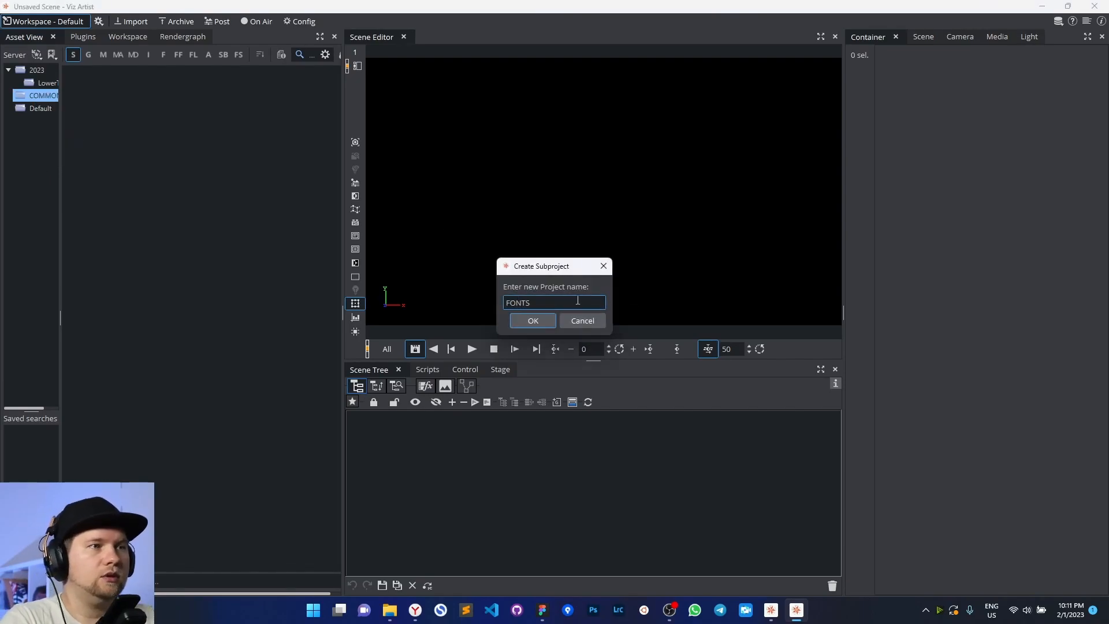
left_click(532, 320)
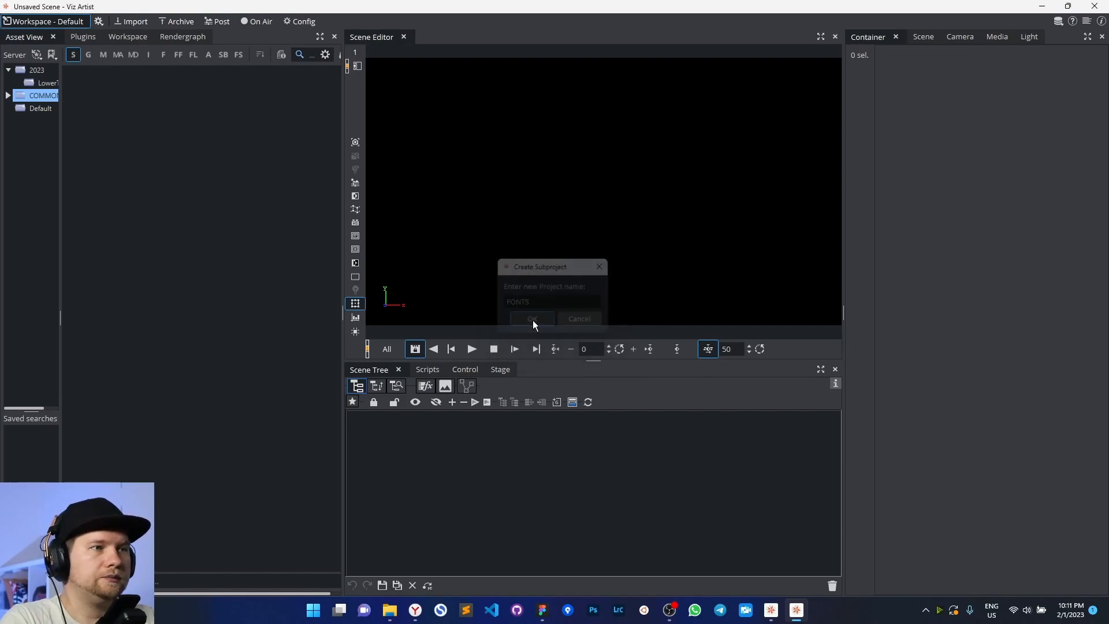
left_click(8, 96)
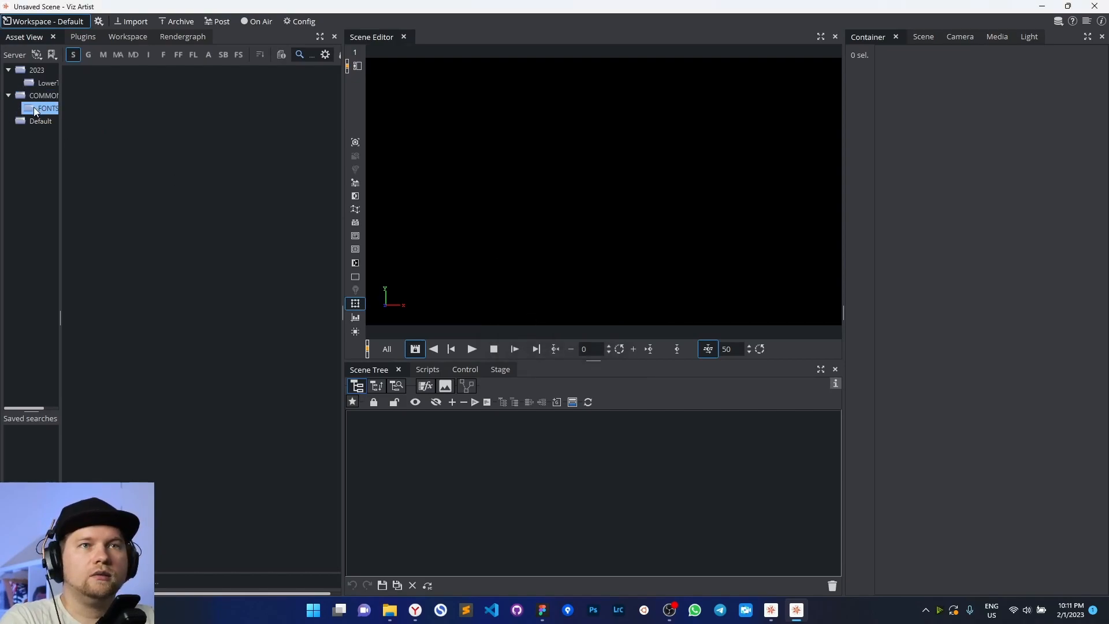
Create a Geometria subfolder inside the FONTS subproject
right_click(30, 107)
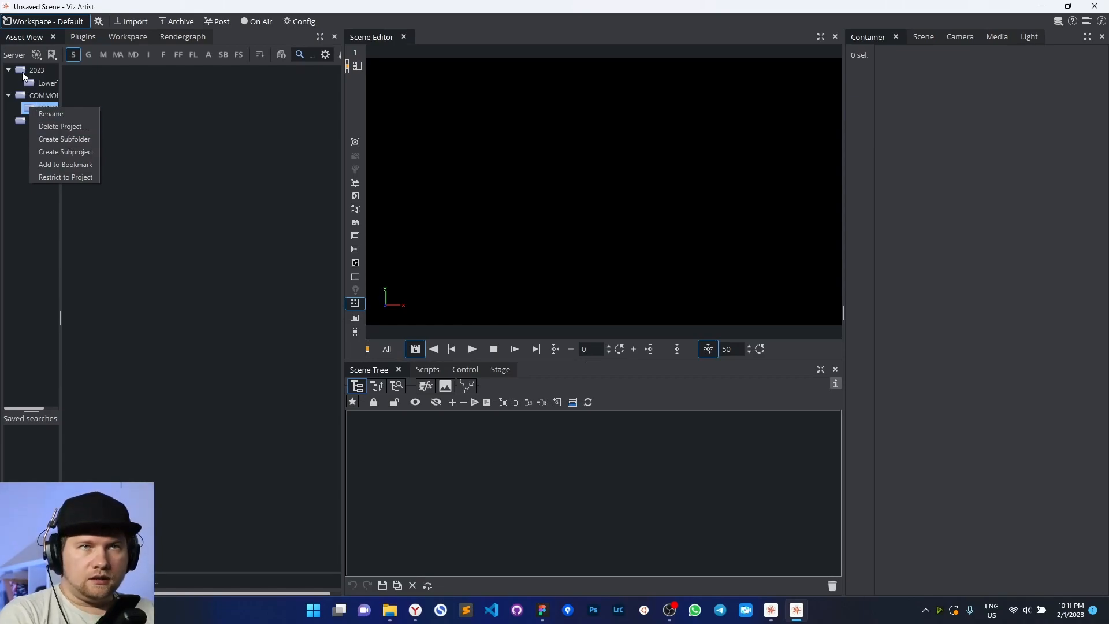
left_click(71, 140)
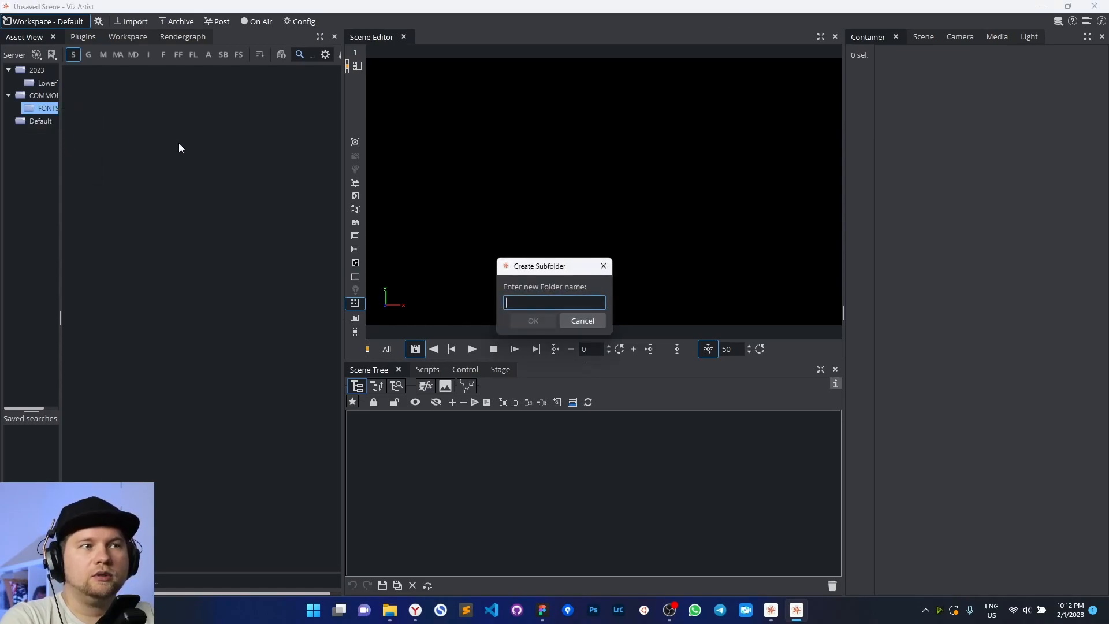
left_click_drag(507, 272, 496, 288)
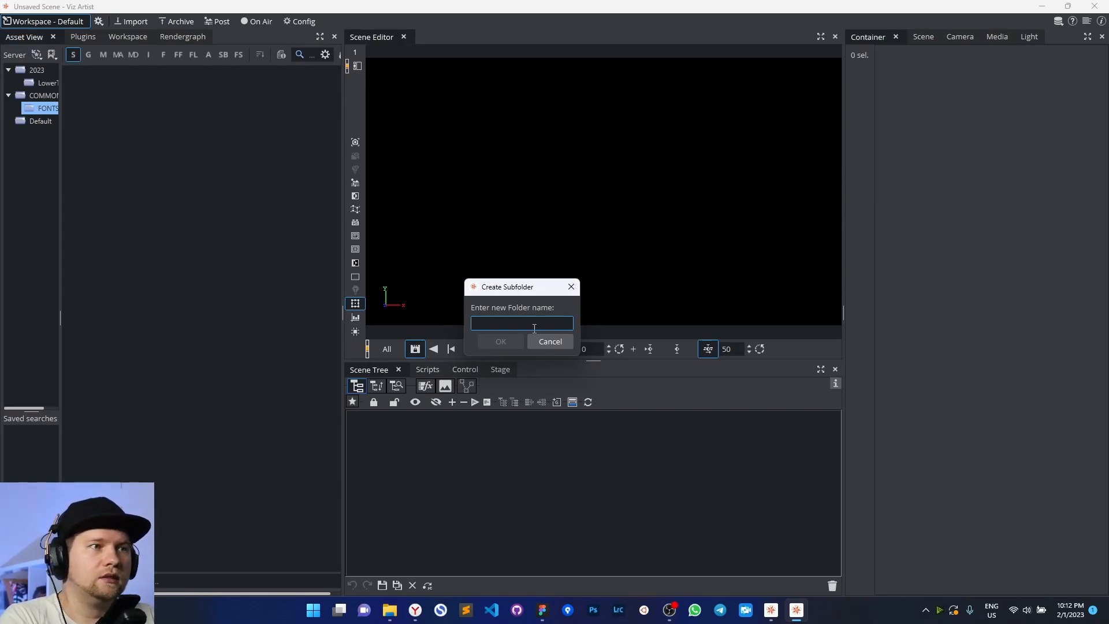
type("C")
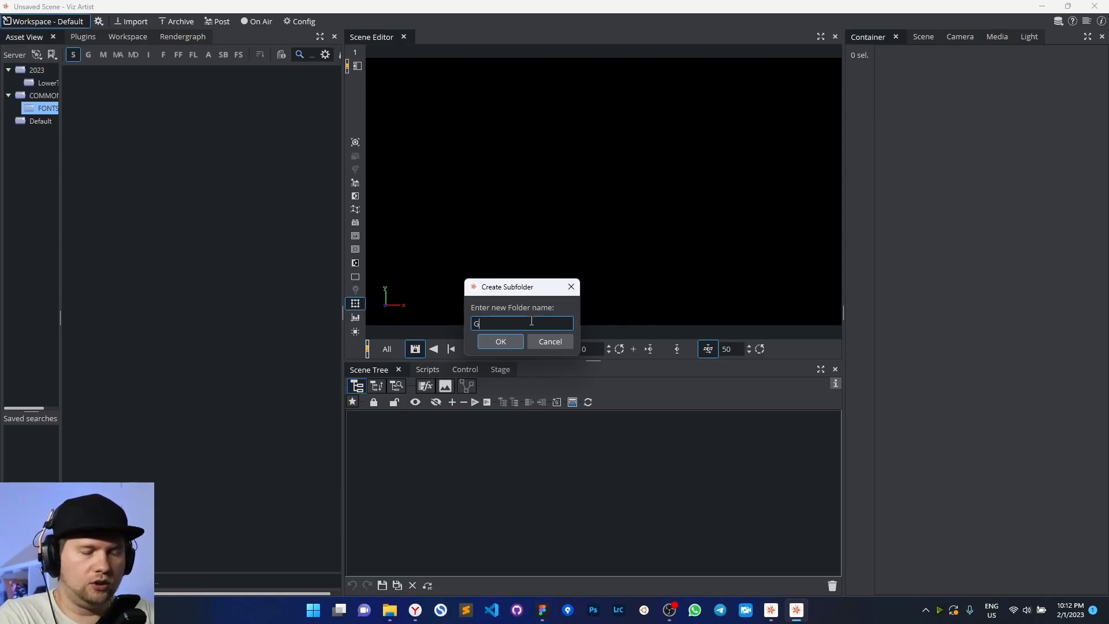
type("eo")
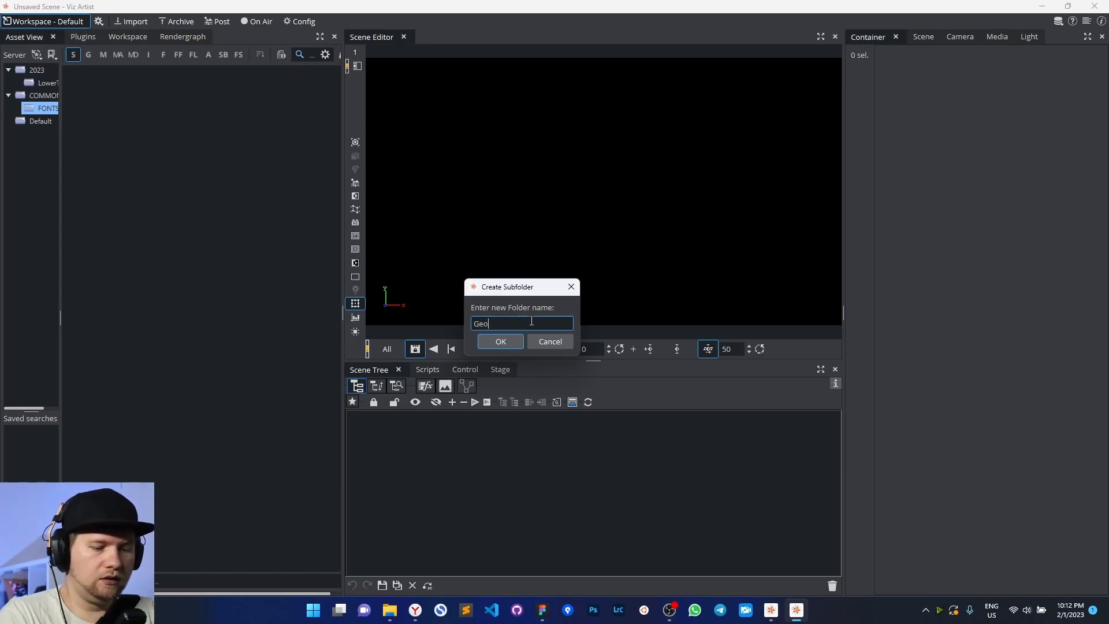
type("metry")
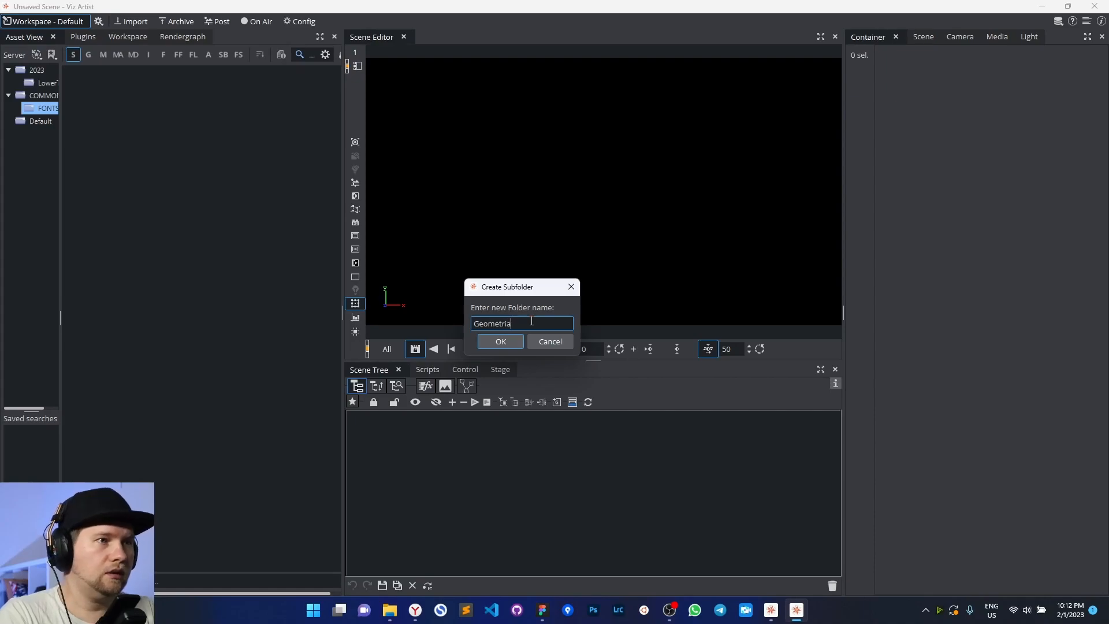
left_click(515, 342)
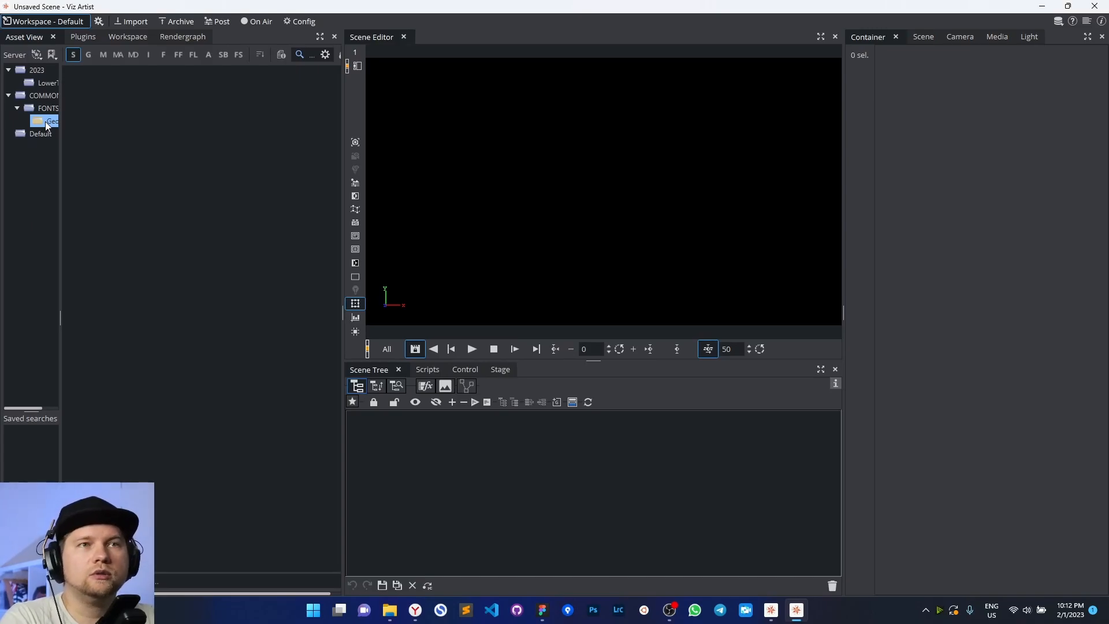
left_click(129, 22)
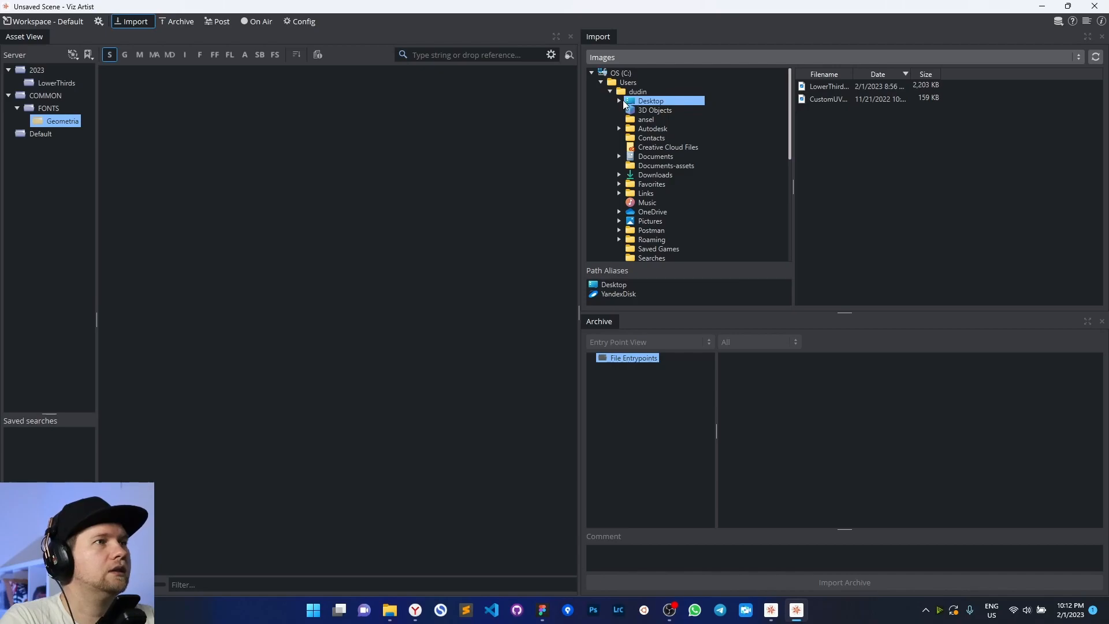
Set the import type to Fonts and select all 16 files in Desktop > Geometria font
left_click(775, 56)
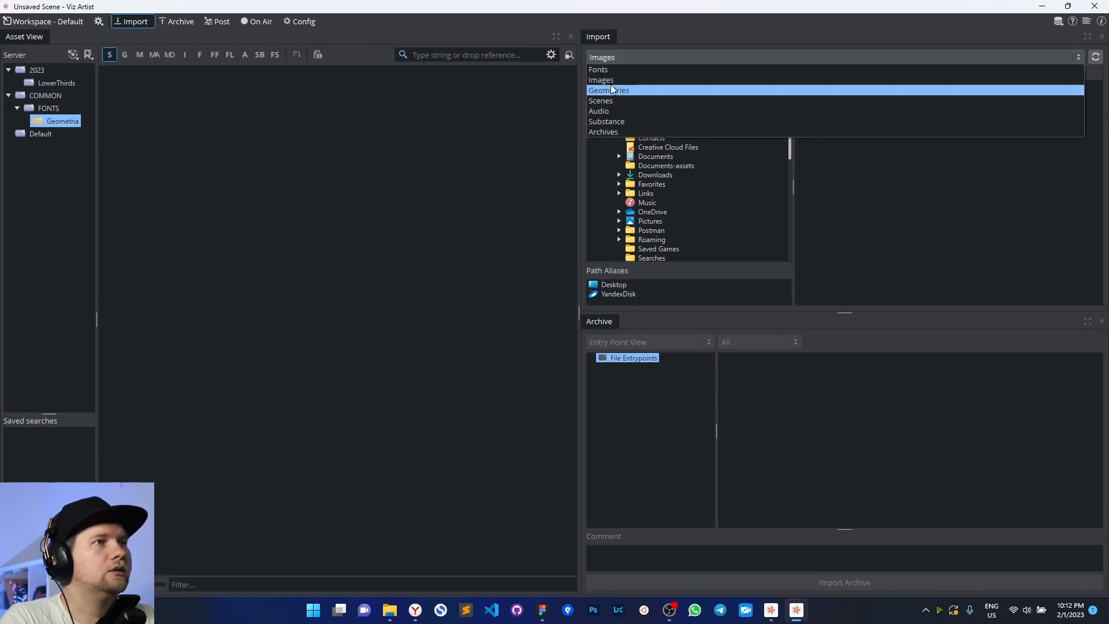
left_click(710, 89)
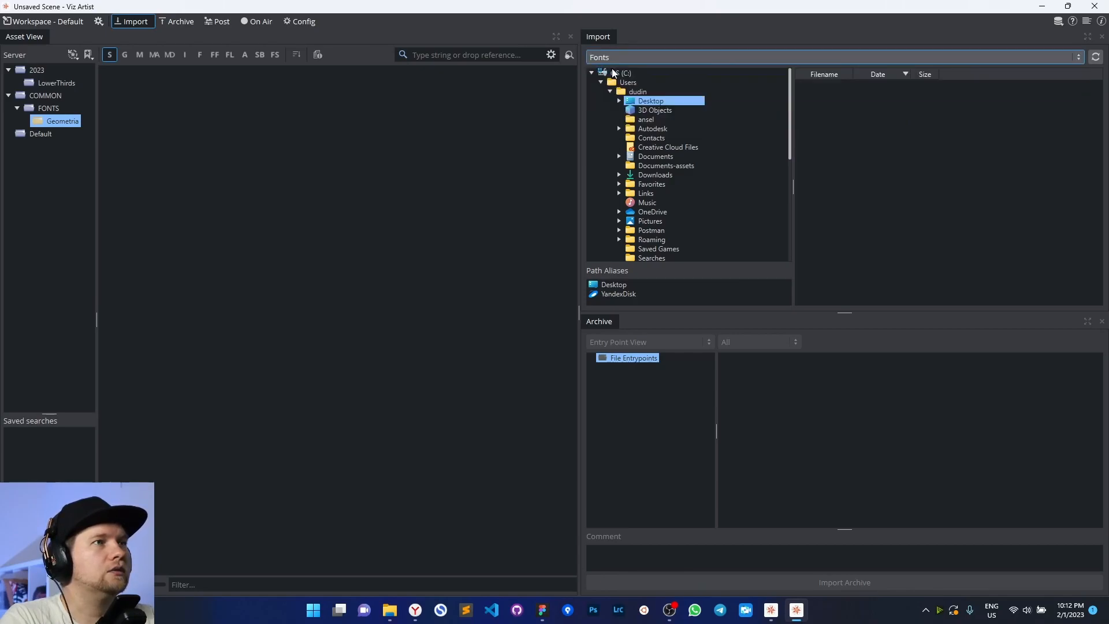
double_click(646, 101)
double_click(669, 119)
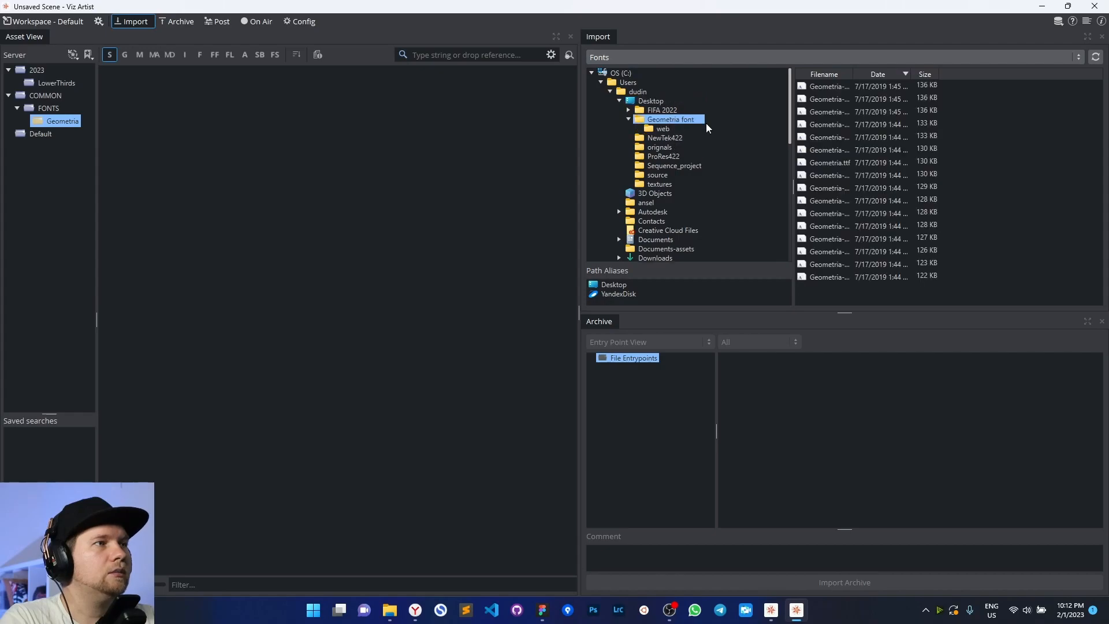
left_click_drag(853, 72, 934, 73)
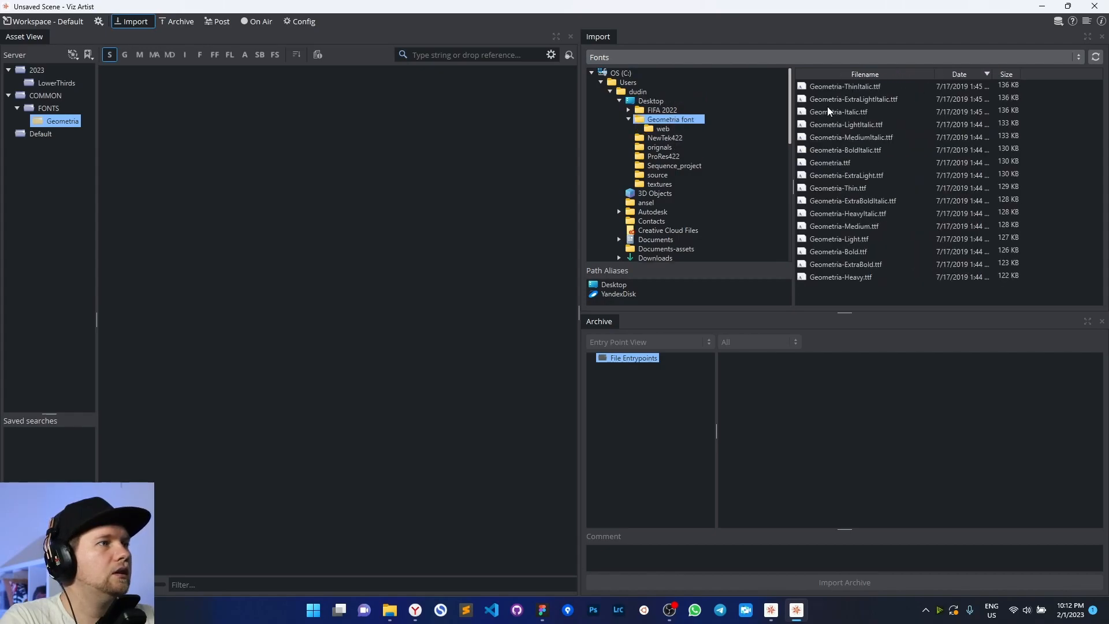
left_click(836, 88)
left_click(846, 274, "shift")
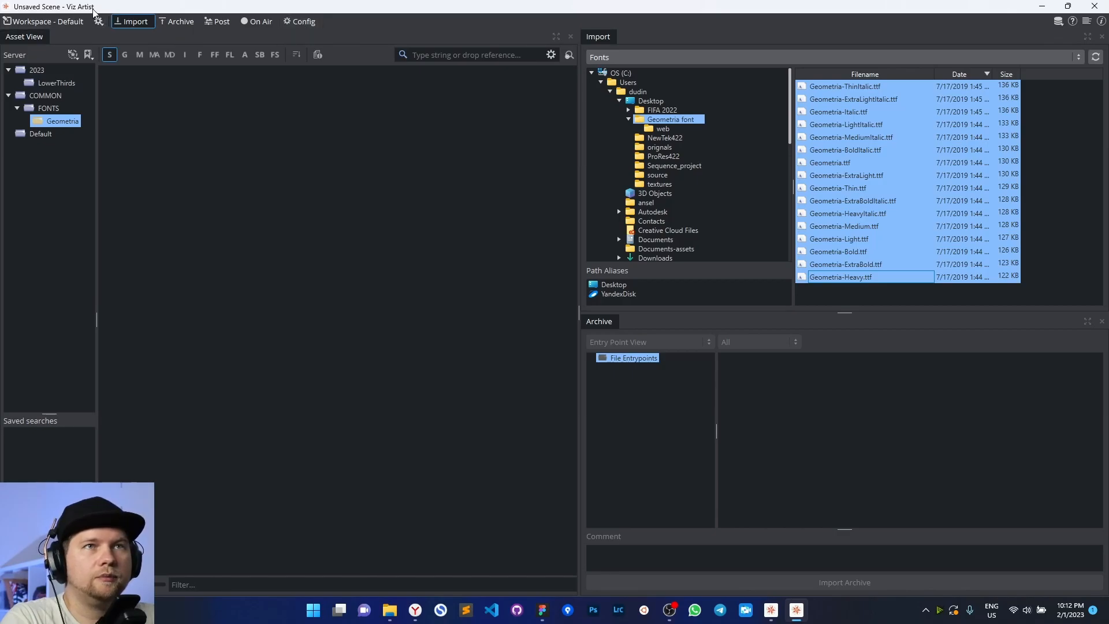
left_click(299, 22)
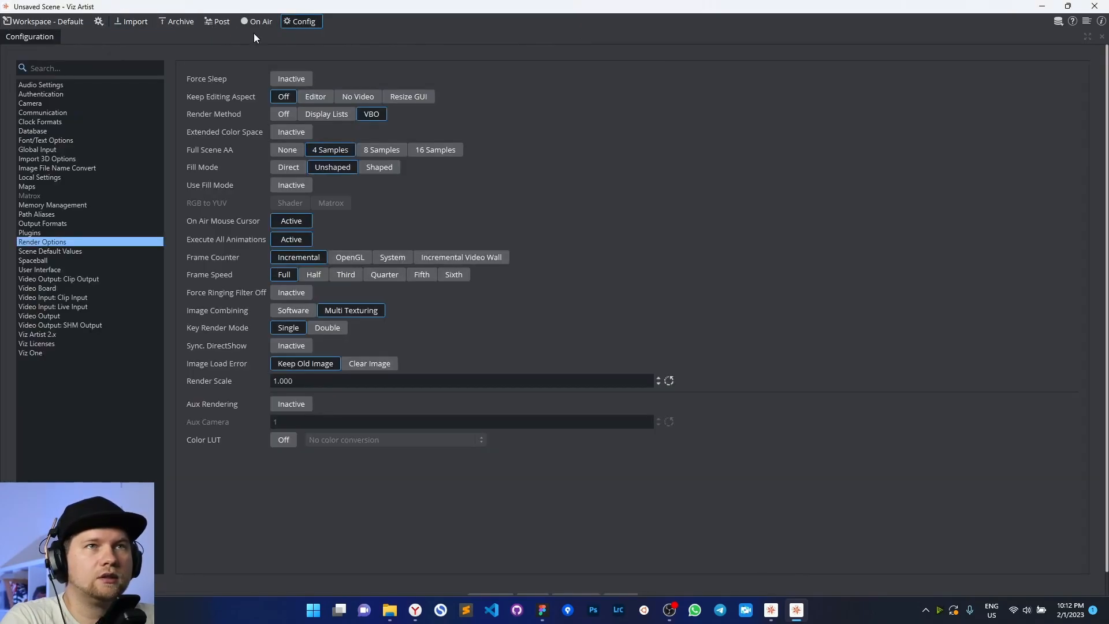
In Font/Text Options, enable the Blur 4 and Outline 1, 2, 3 import variants
left_click(39, 140)
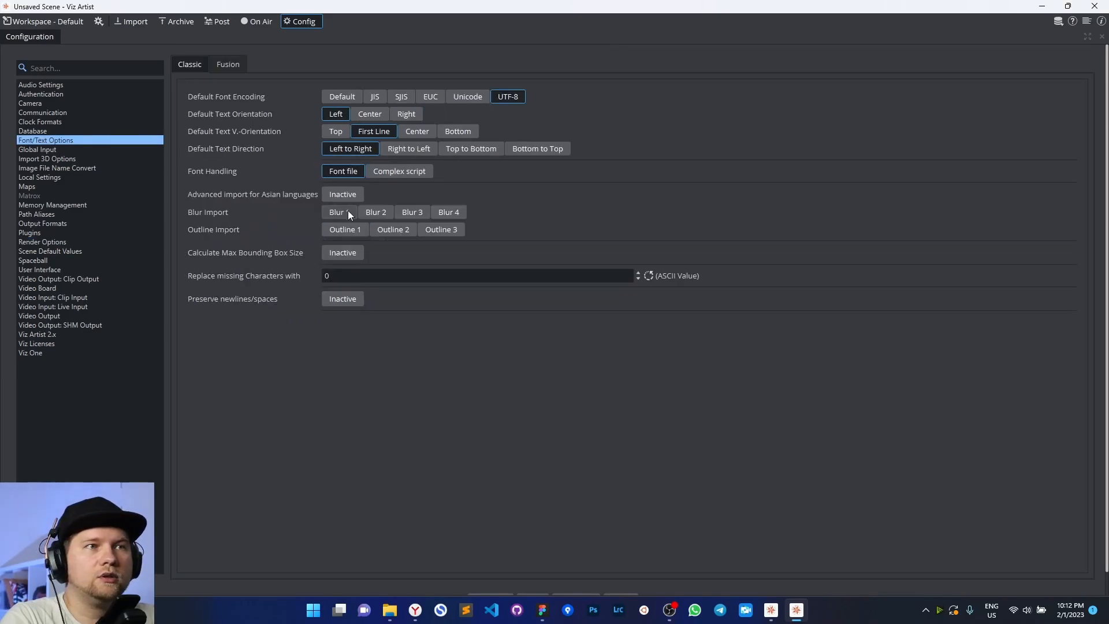
left_click(448, 213)
left_click(449, 228)
left_click(394, 229)
left_click(343, 228)
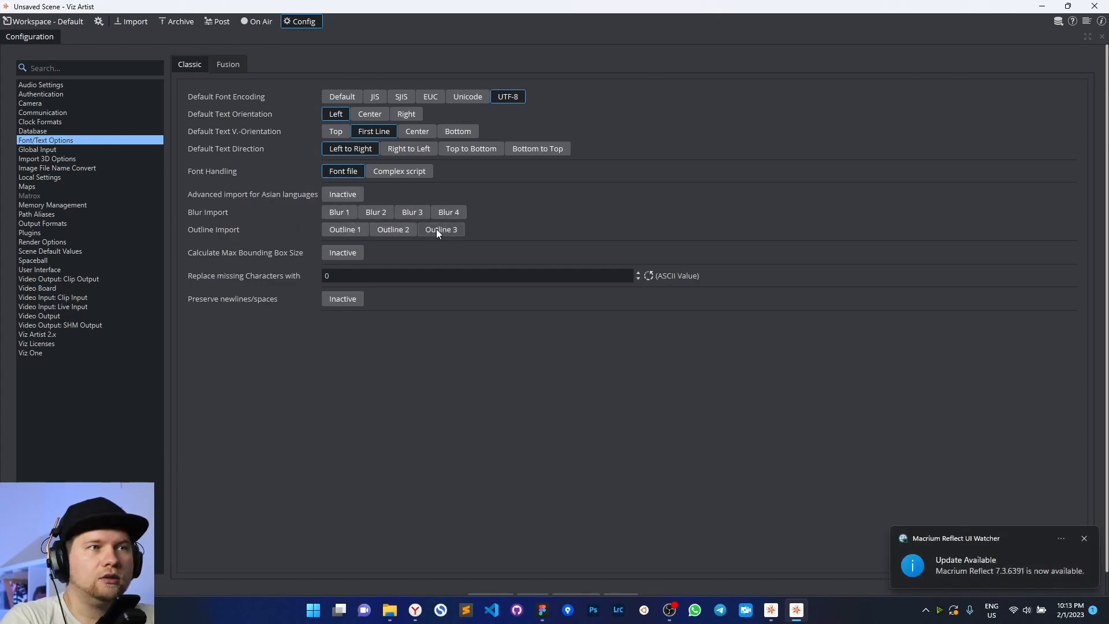
Save the configuration, acknowledge the restart notice, and return to the workspace
left_click(1085, 539)
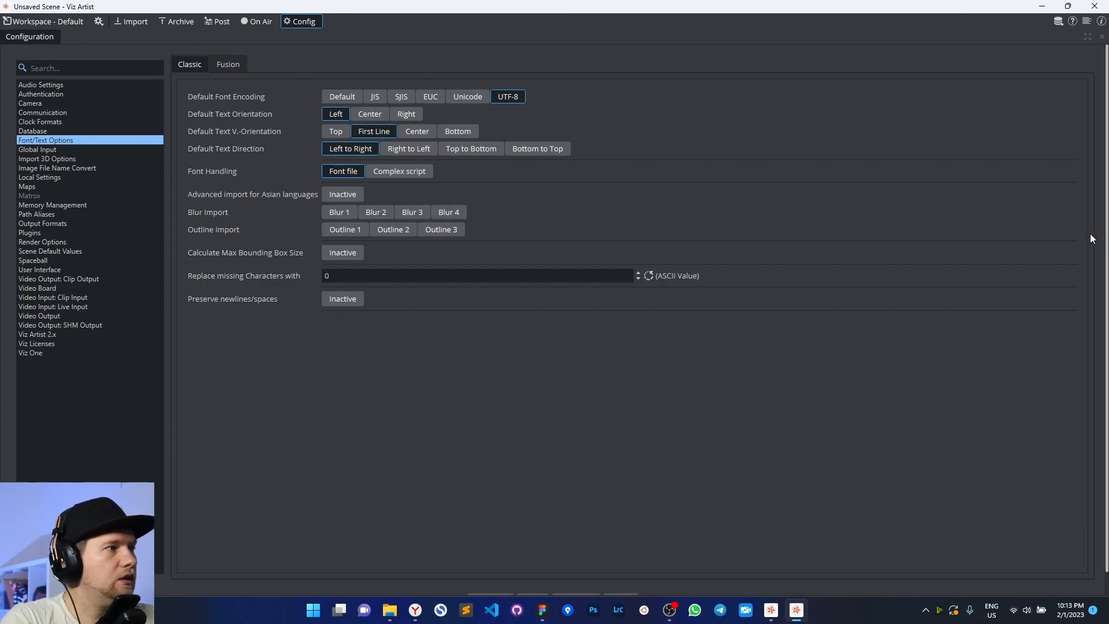
scroll(826, 392, "down", 1)
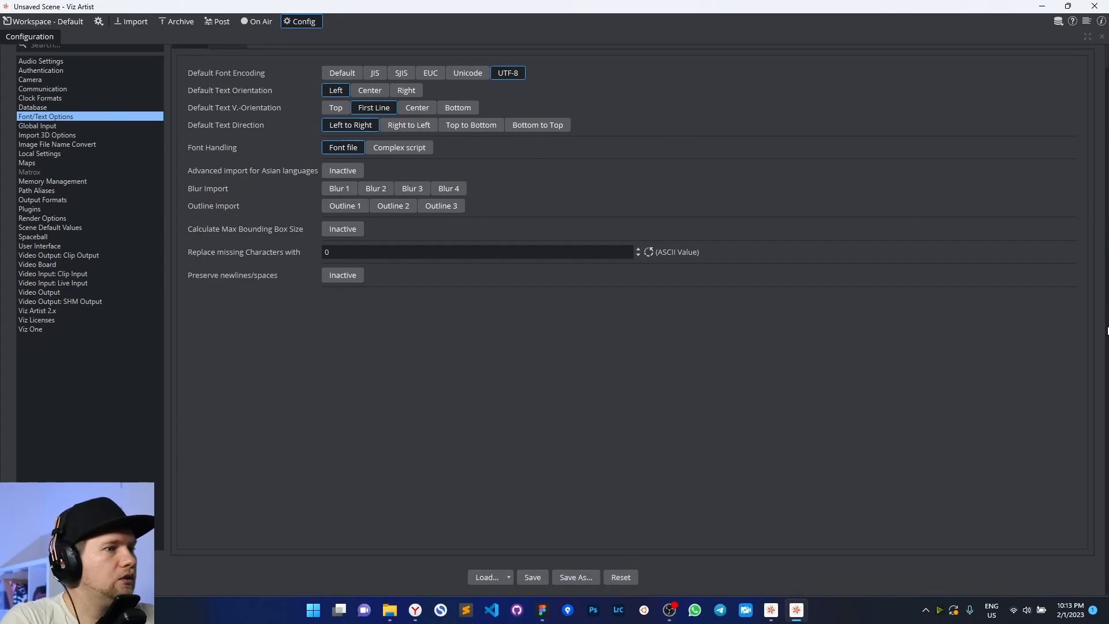
left_click(531, 577)
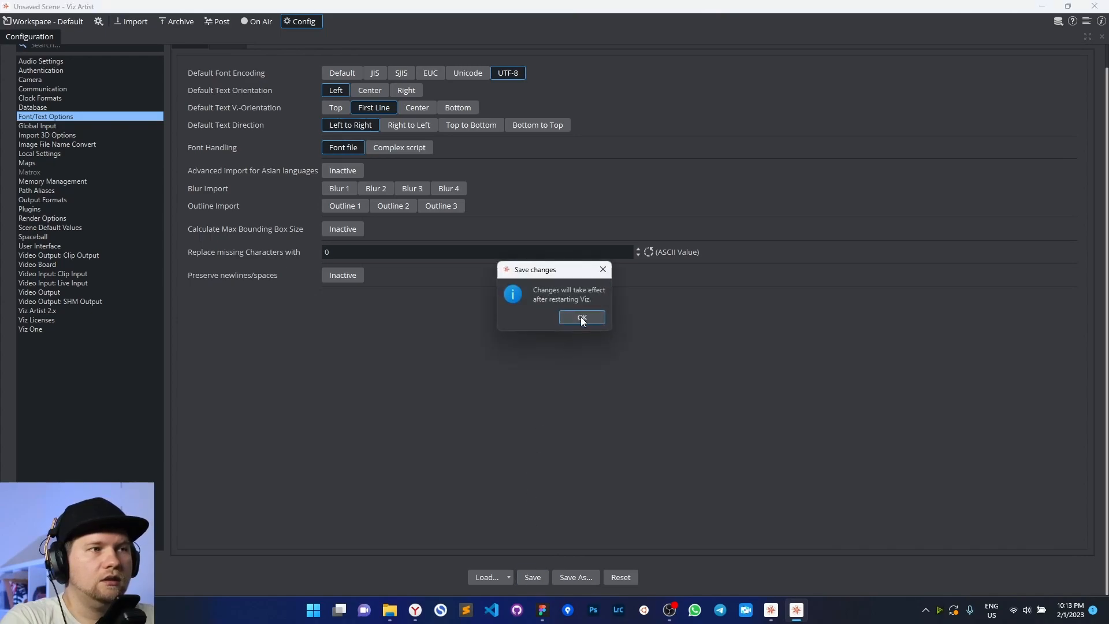
left_click(582, 318)
scroll(1105, 293, "up", 1)
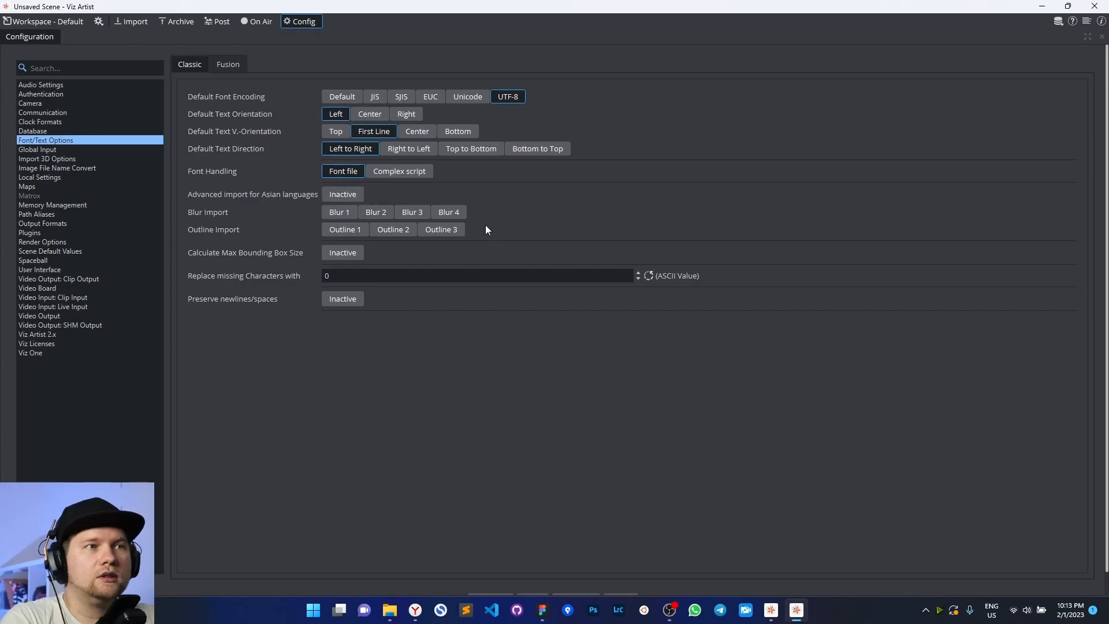
left_click(43, 22)
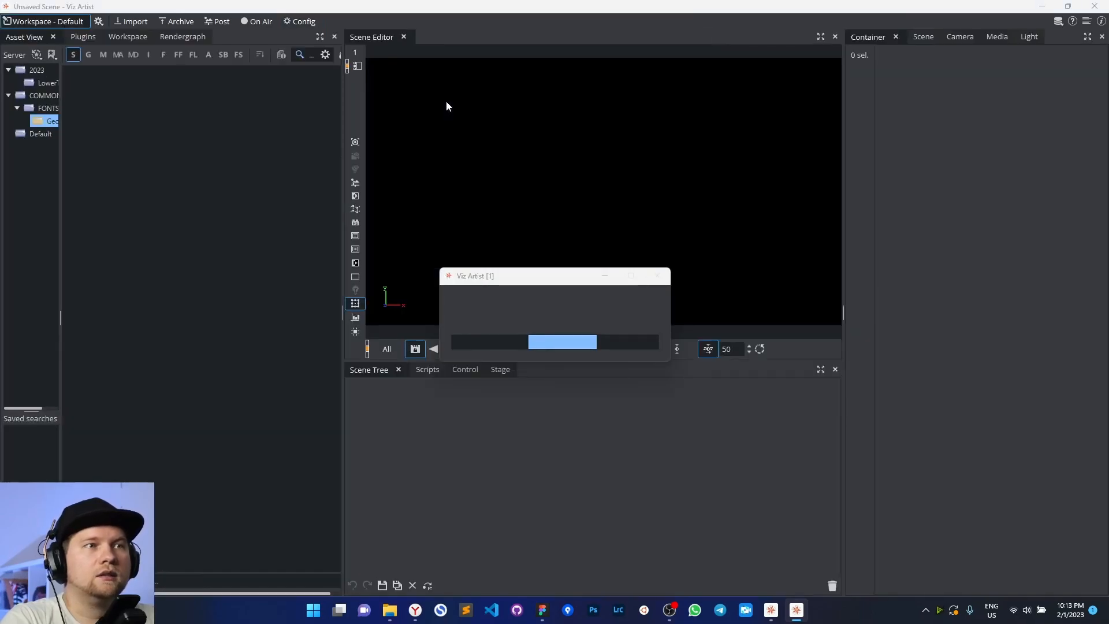
left_click(130, 23)
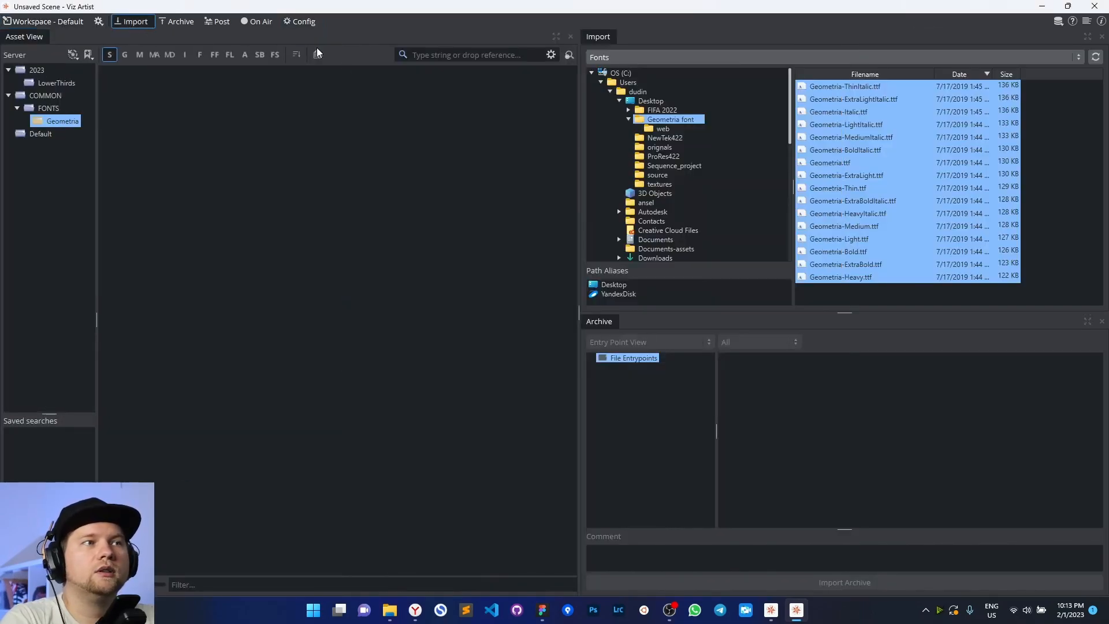
left_click_drag(852, 154, 258, 175)
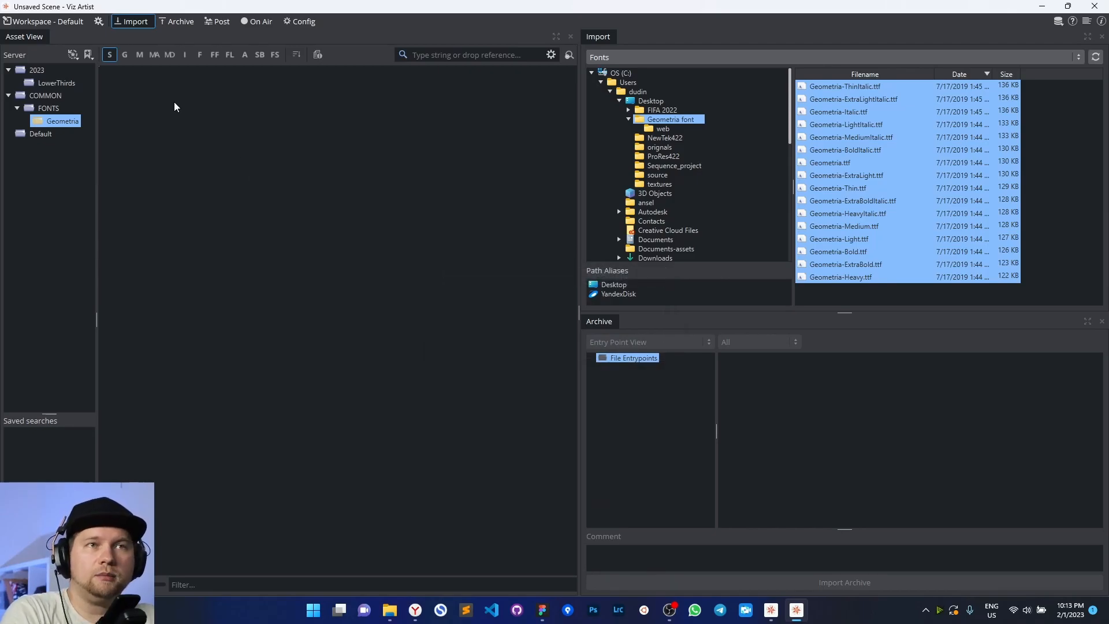
left_click(295, 21)
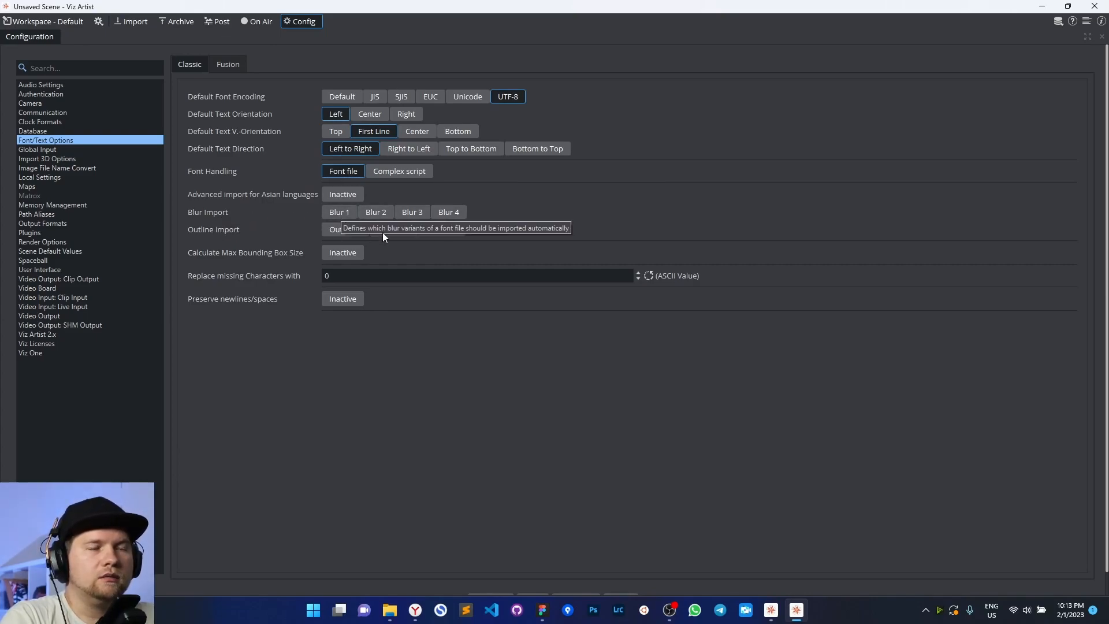
left_click(46, 22)
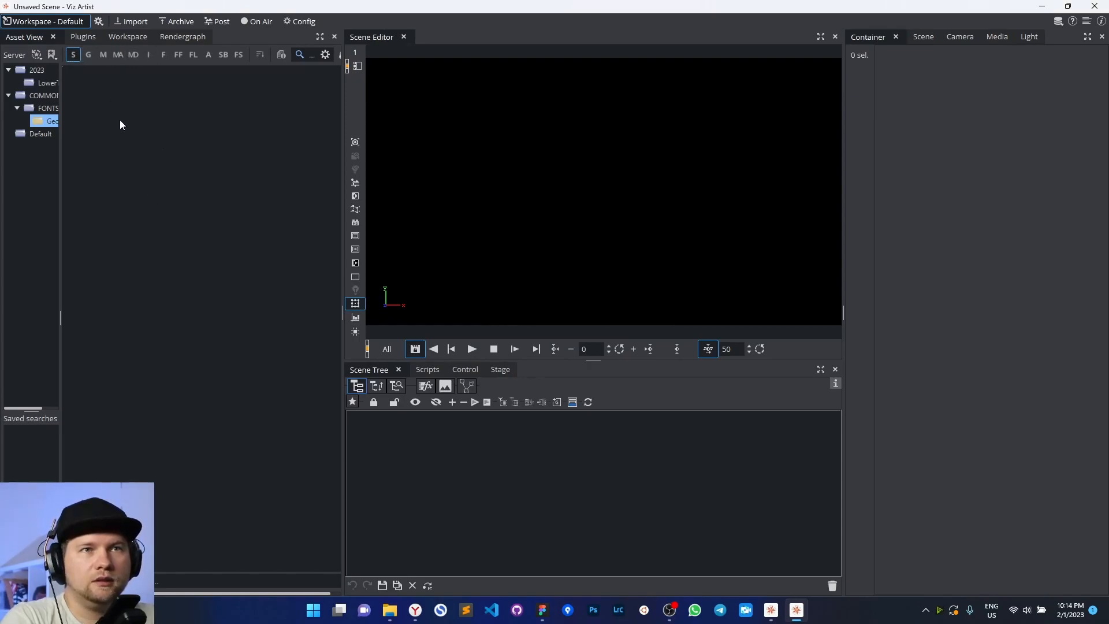
Filter assets to fonts, then pick LowerThirds for dudin.tv.png from Desktop images for import
left_click(74, 56)
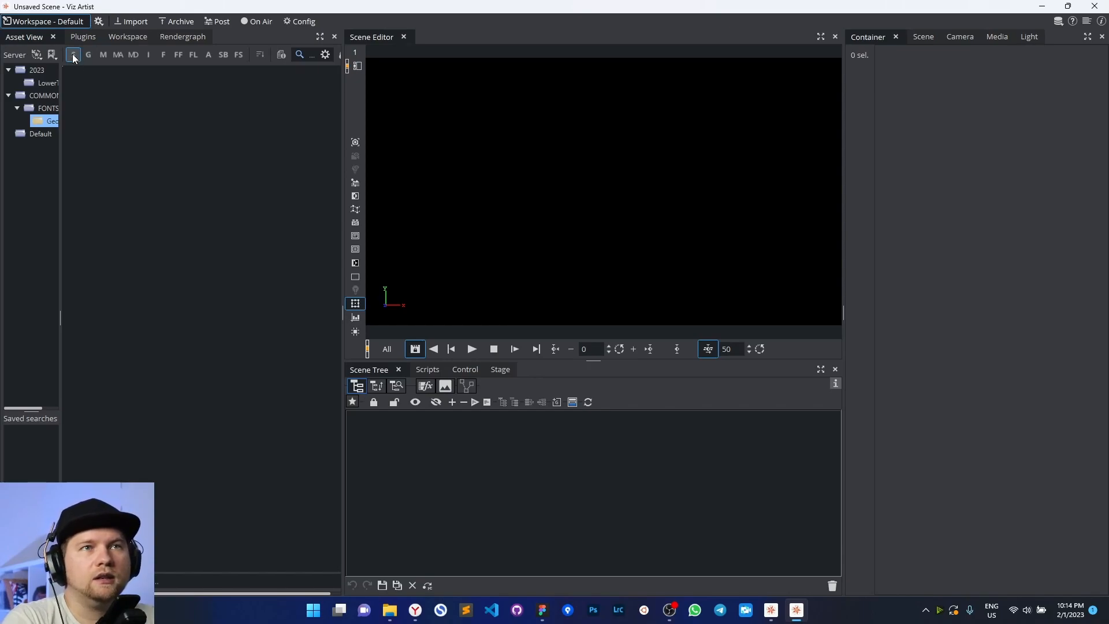
left_click(163, 54)
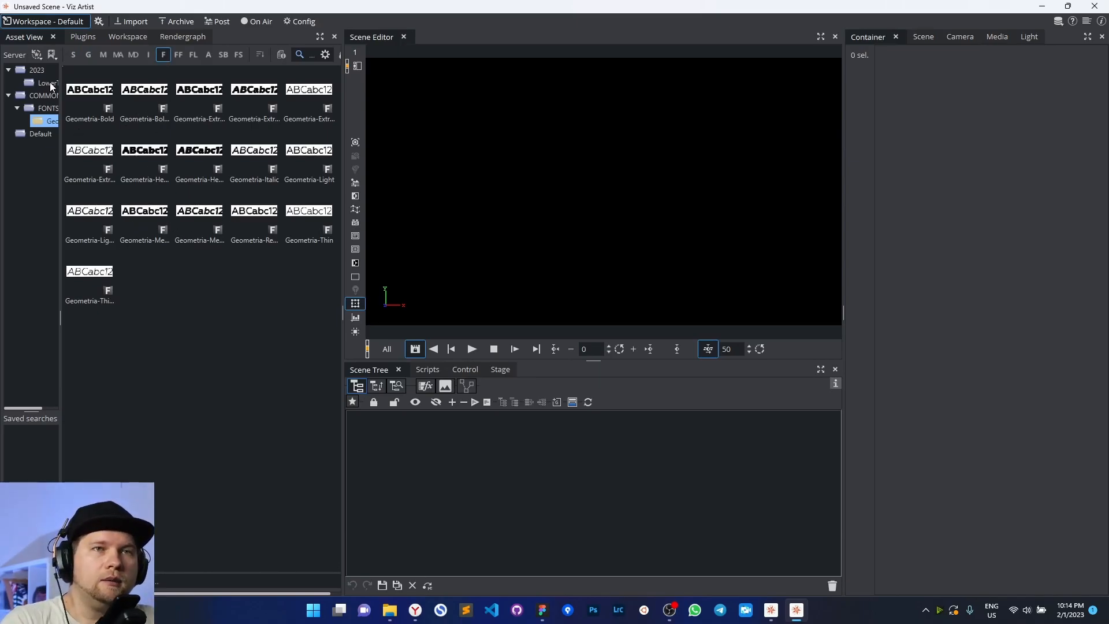
left_click(126, 25)
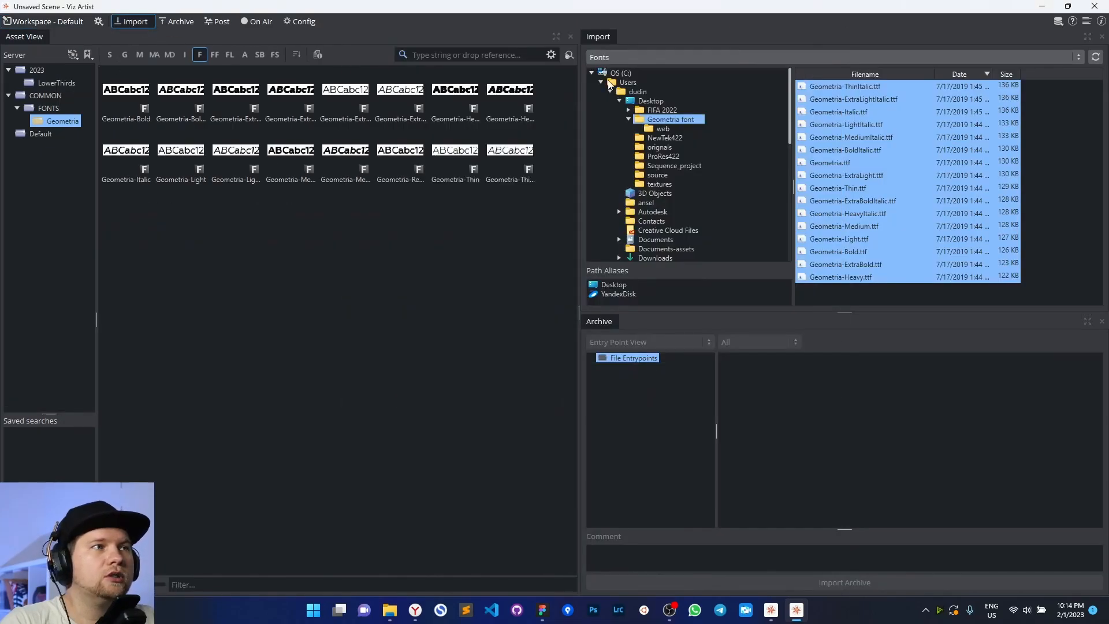
left_click(652, 55)
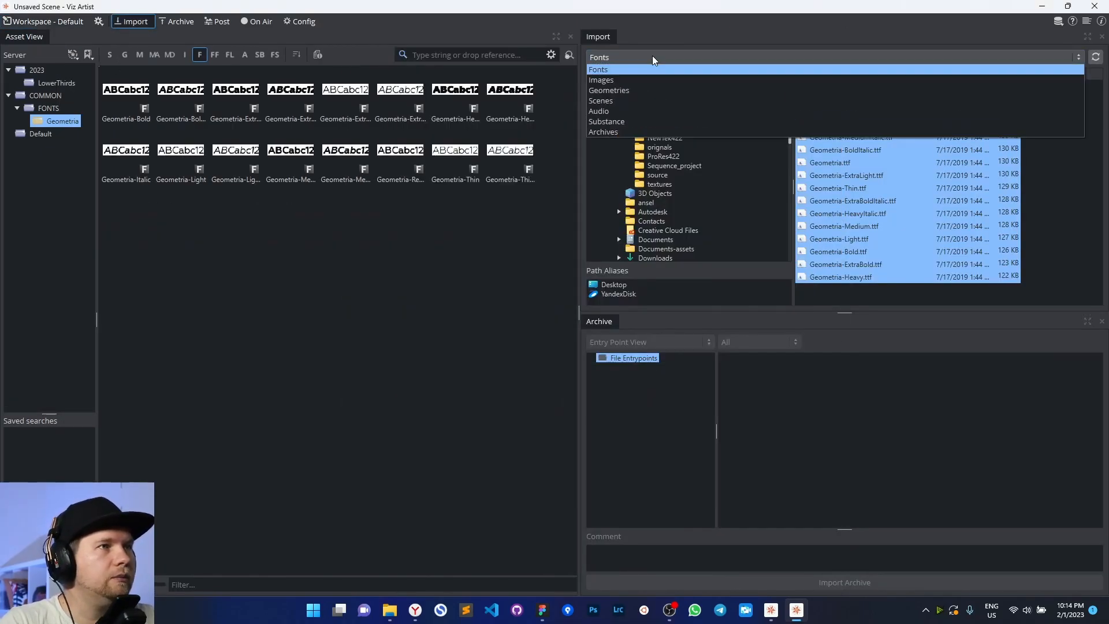
left_click(608, 79)
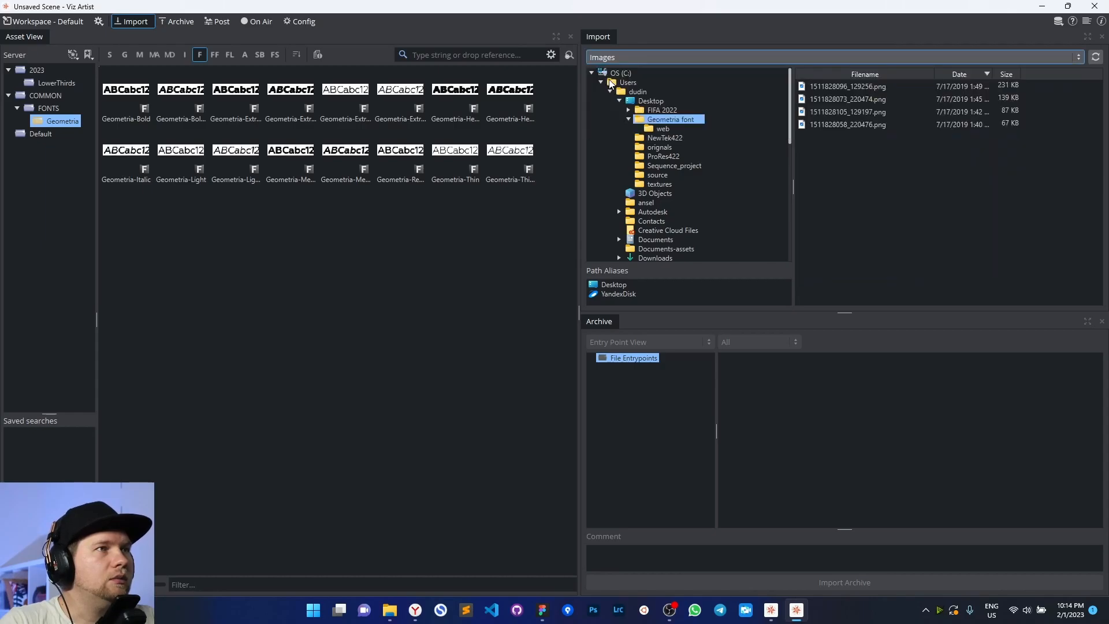
left_click(649, 101)
double_click(649, 102)
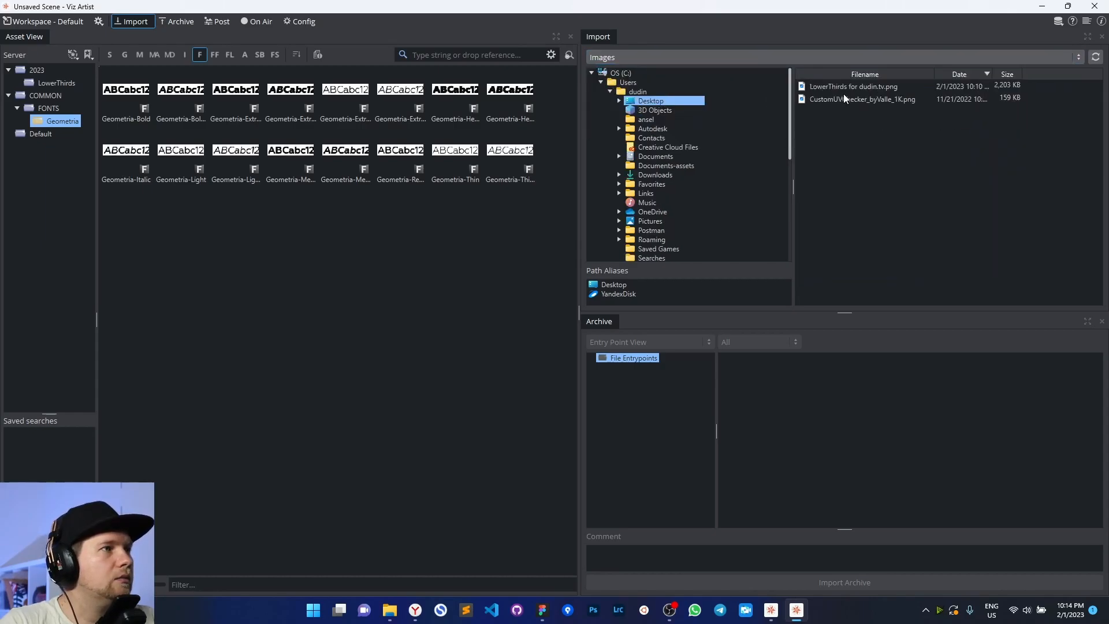
left_click(836, 87)
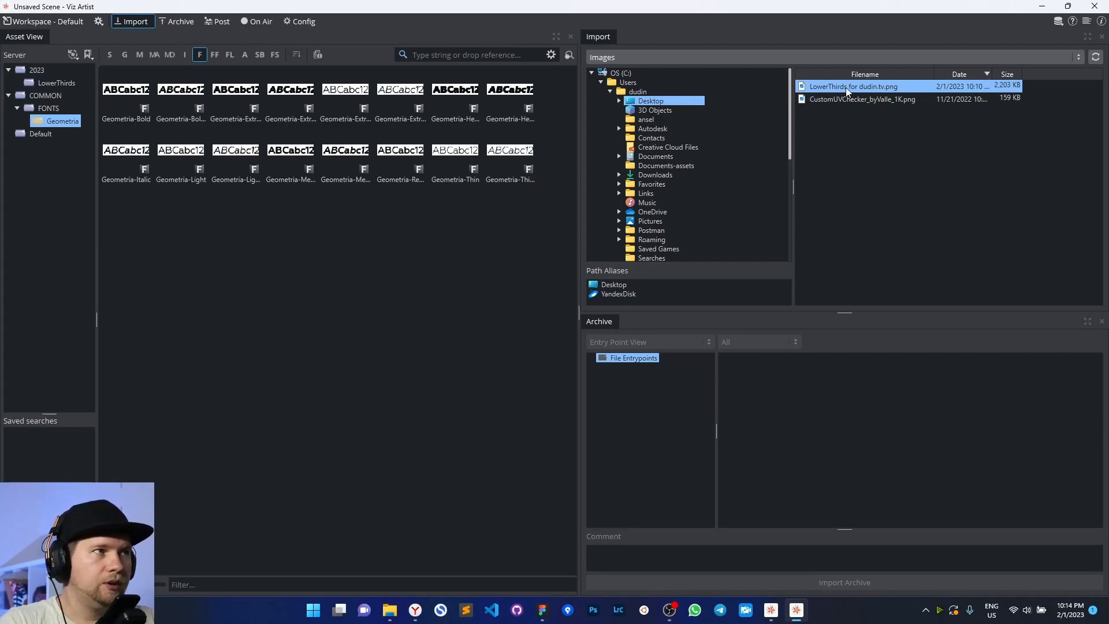
Import the LowerThirds PNG with Compression None into the LowerThirds folder, then filter to images
left_click(51, 85)
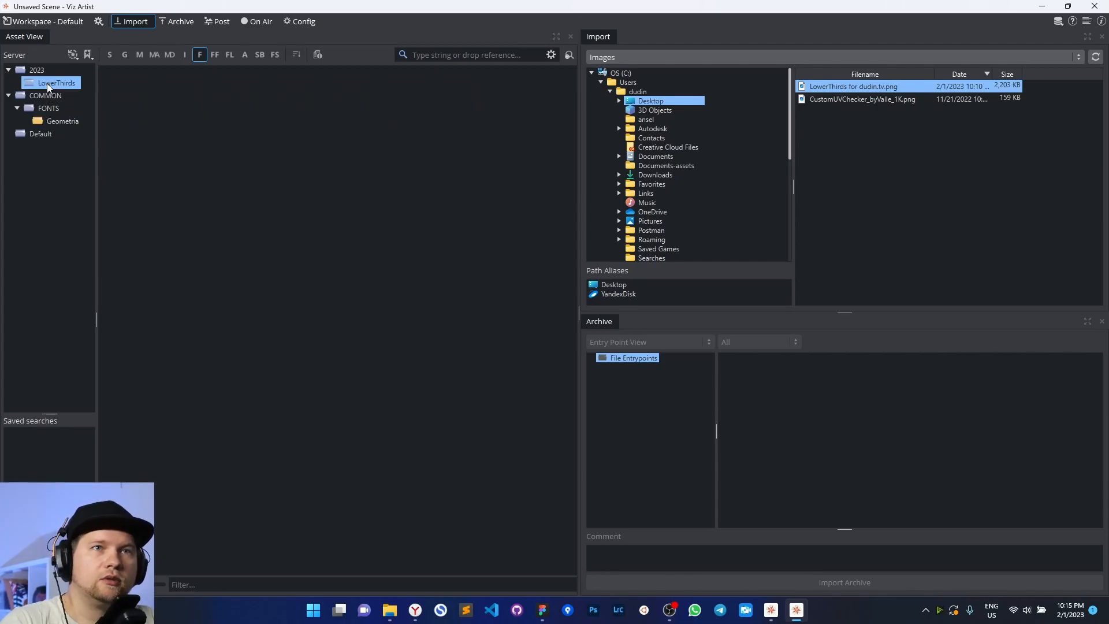
left_click_drag(872, 85, 439, 194)
left_click(522, 289)
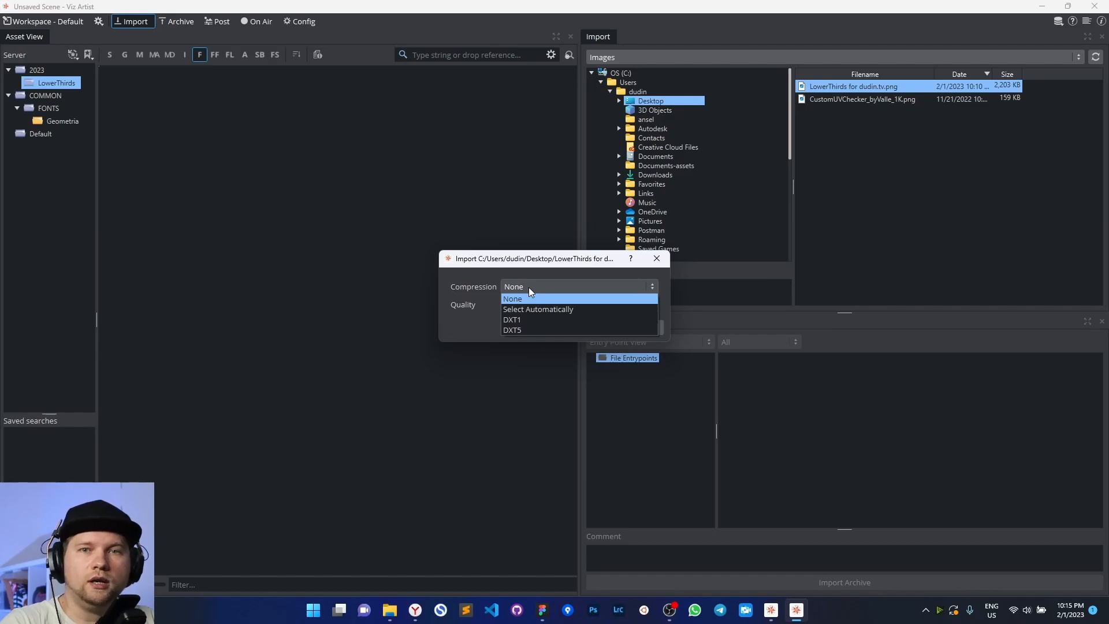
left_click(528, 287)
left_click(598, 331)
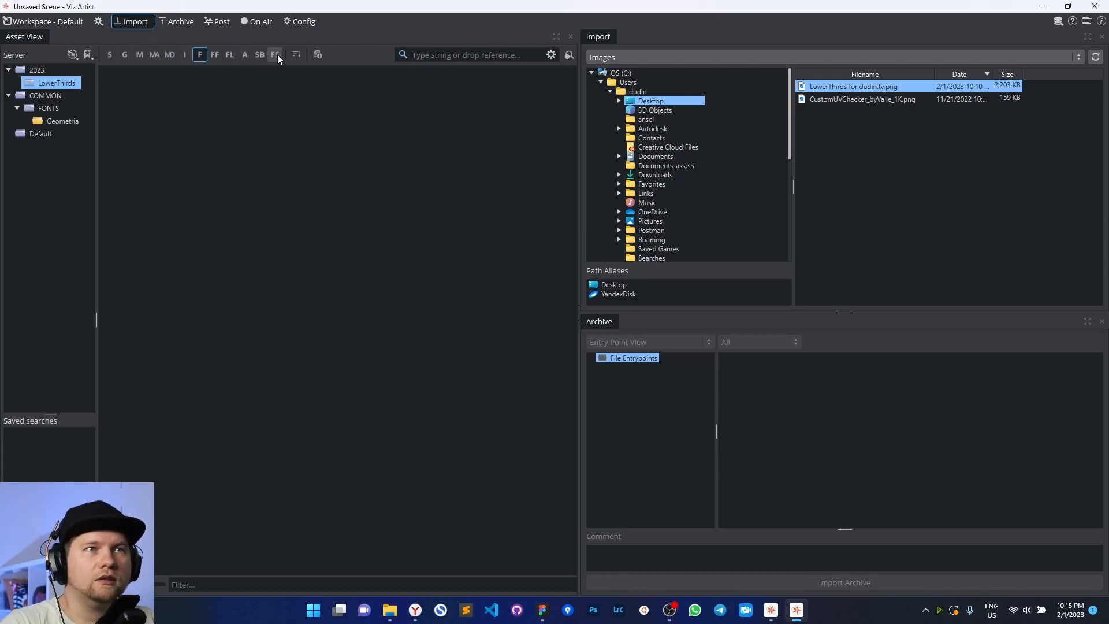
left_click(199, 55)
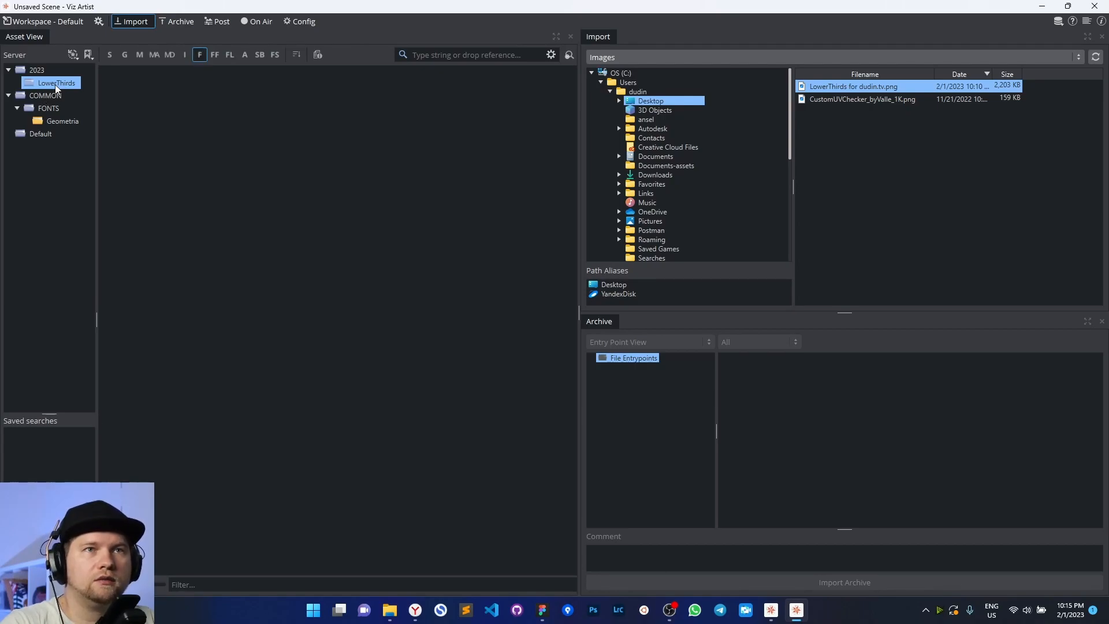
left_click(185, 55)
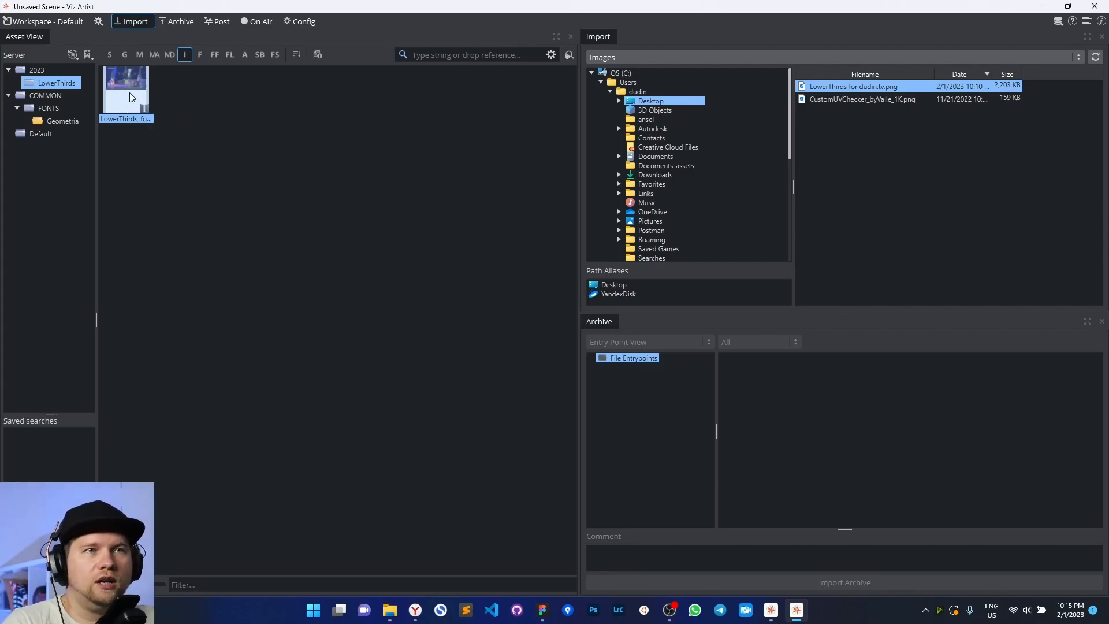
Convert the LowerThirds_for_dudin_tv image from RGBA to RGB with Convert Format, then save it
double_click(130, 93)
left_click_drag(442, 153, 209, 60)
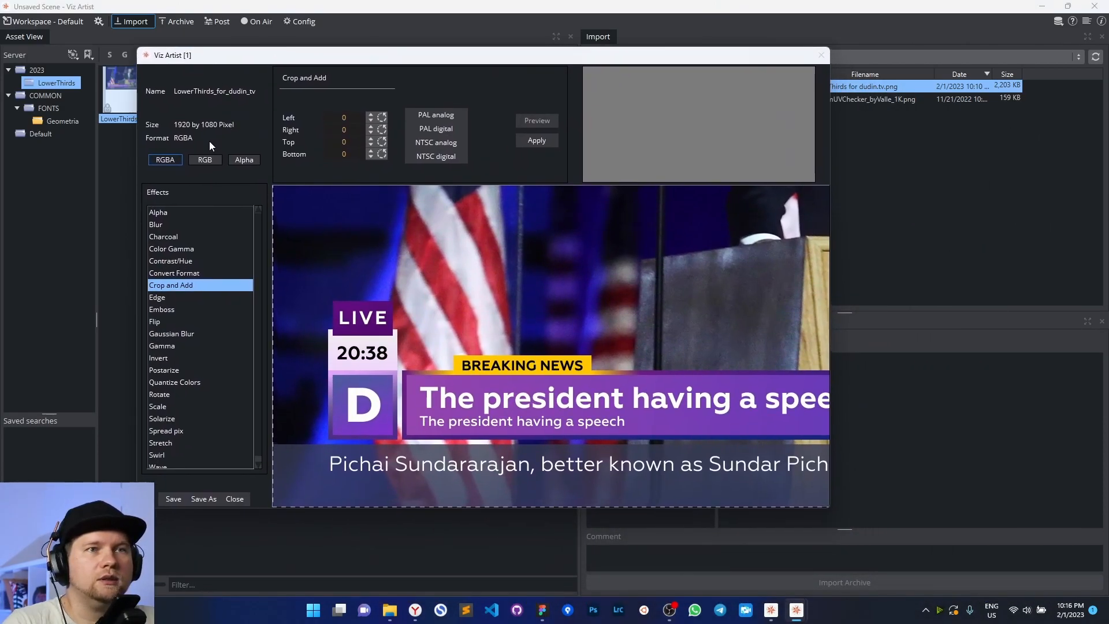
left_click(188, 272)
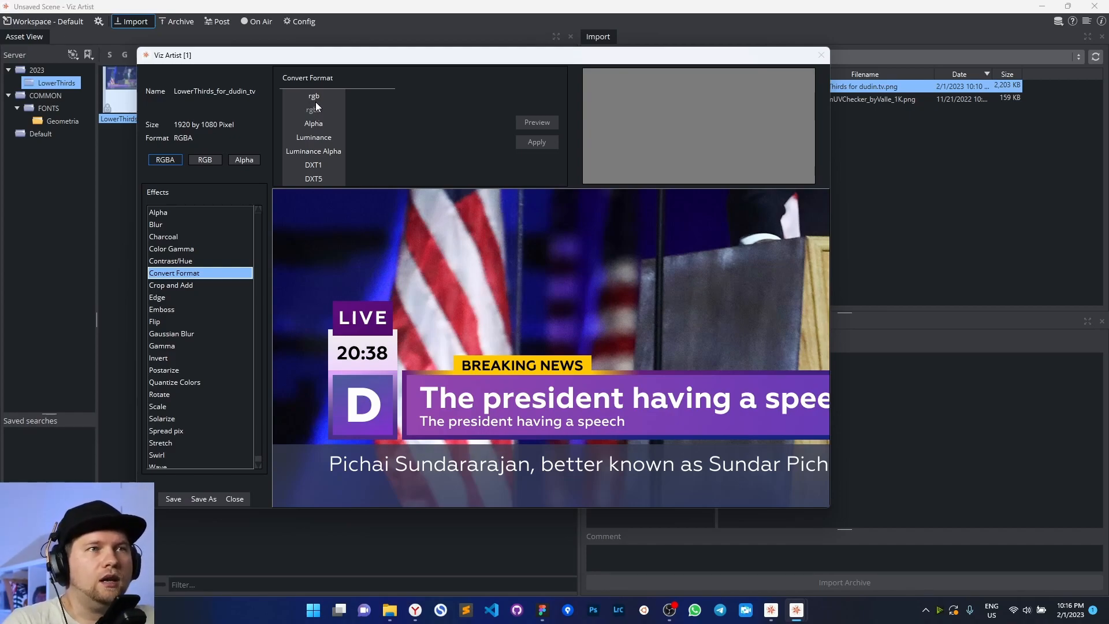
left_click(319, 97)
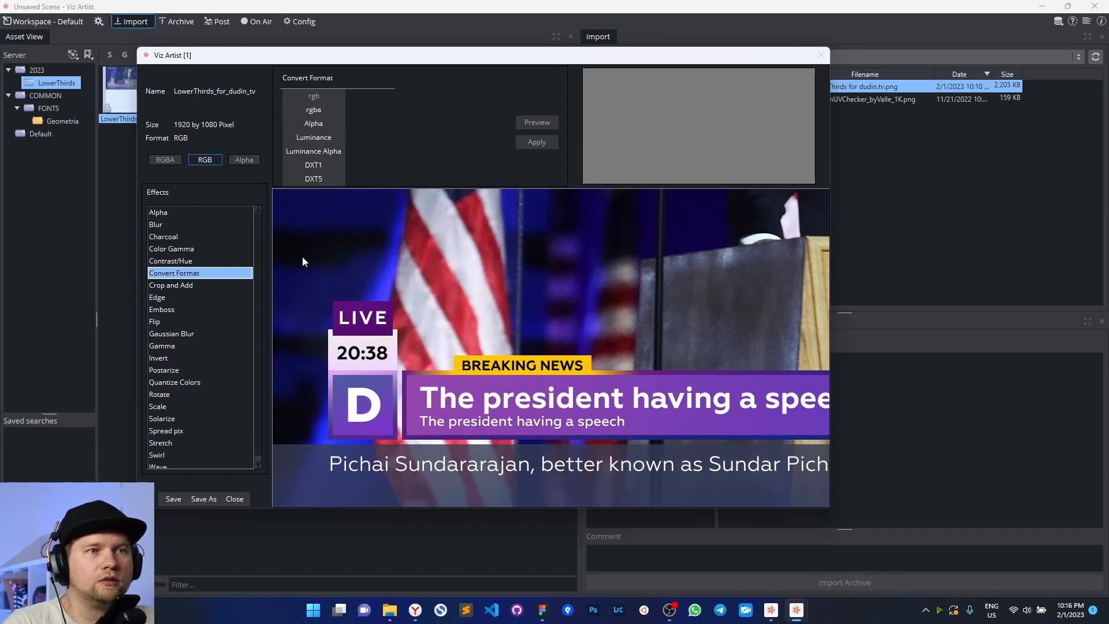
left_click(173, 499)
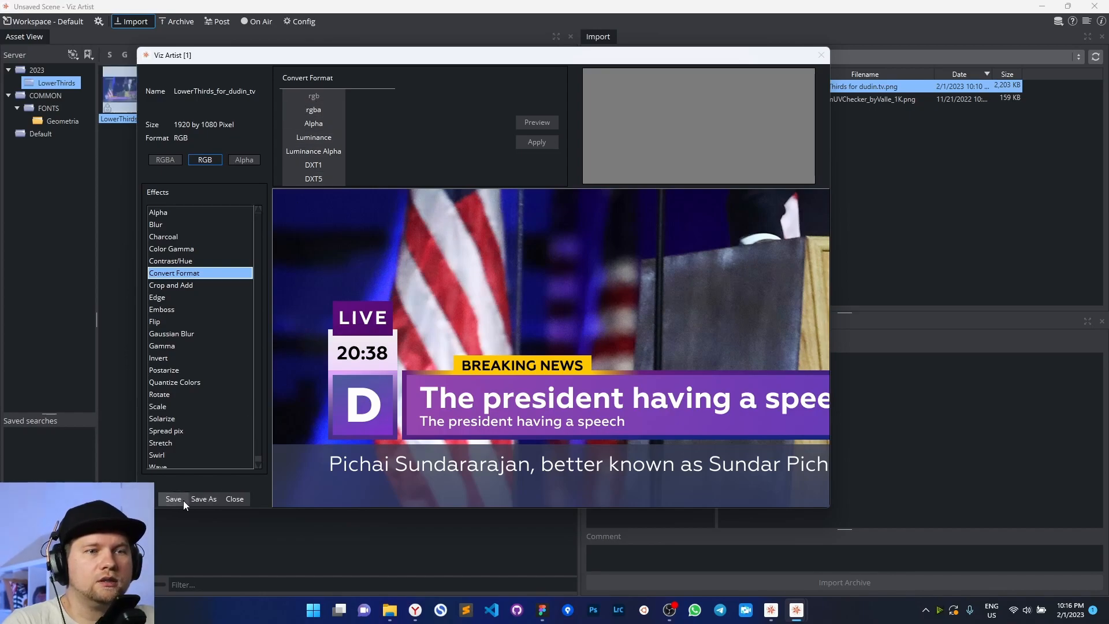
left_click(235, 499)
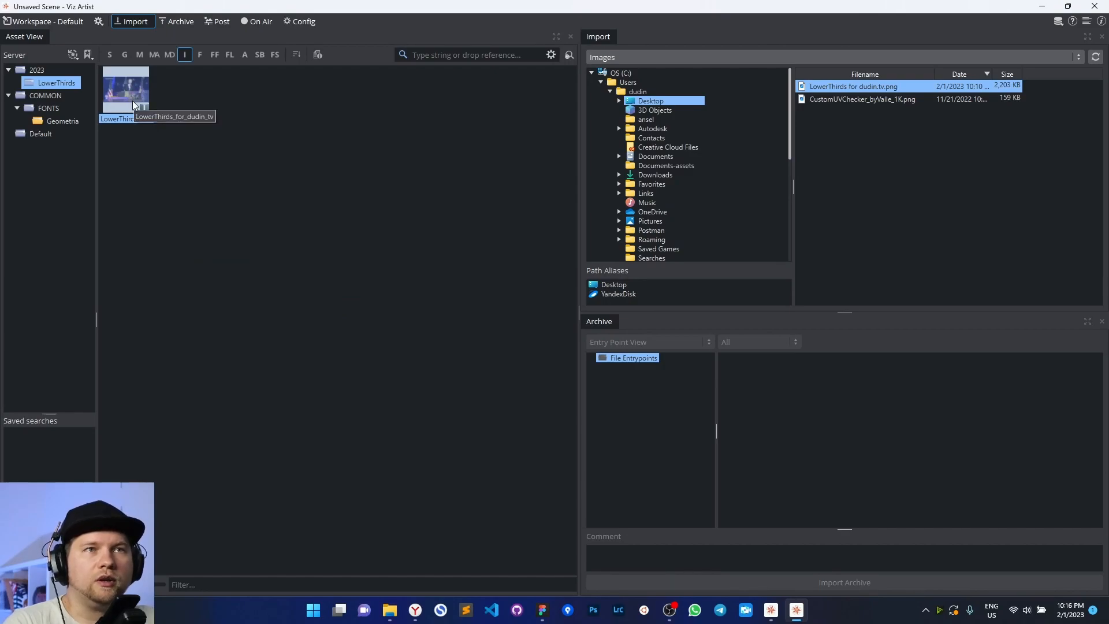
Filter the LowerThirds folder to show scenes only, after briefly trying the materials filter
left_click(112, 56)
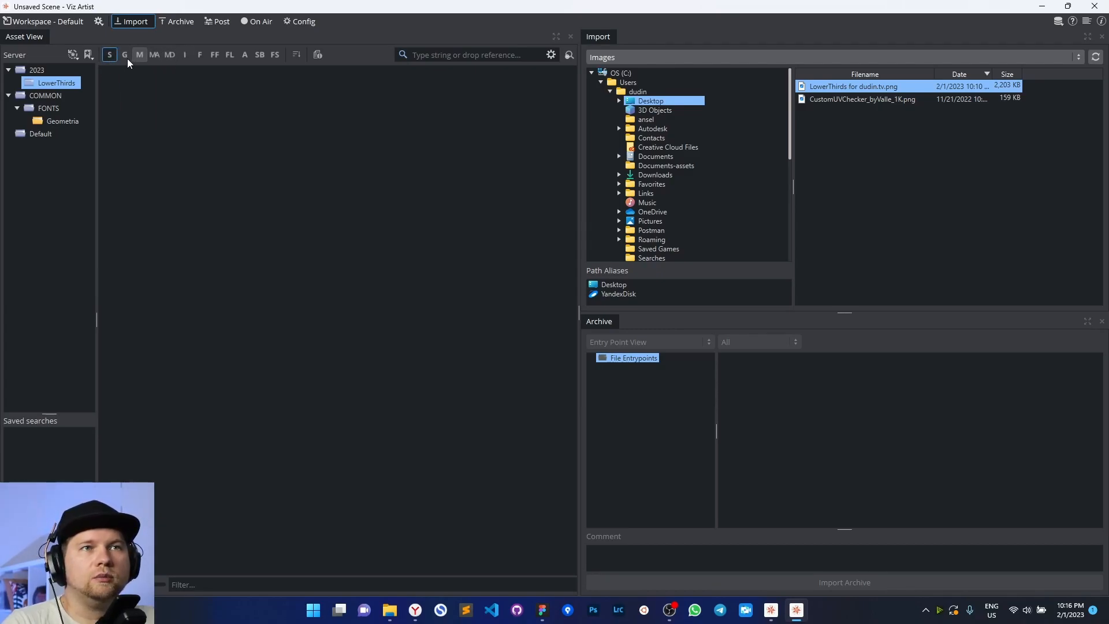
left_click(144, 103)
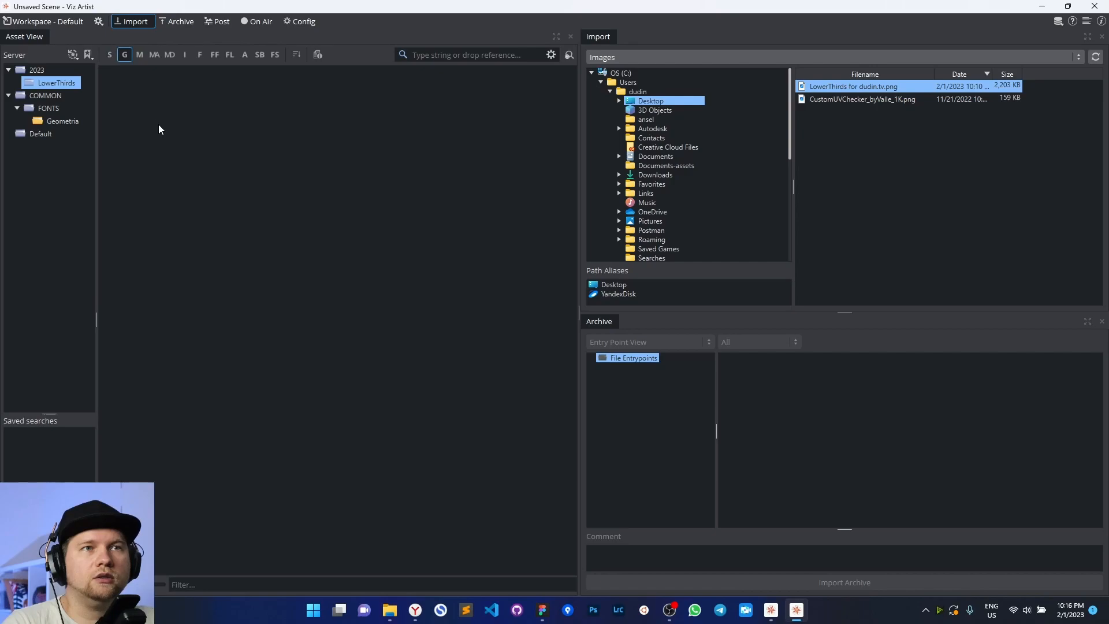
left_click(138, 56)
mouse_move(149, 120)
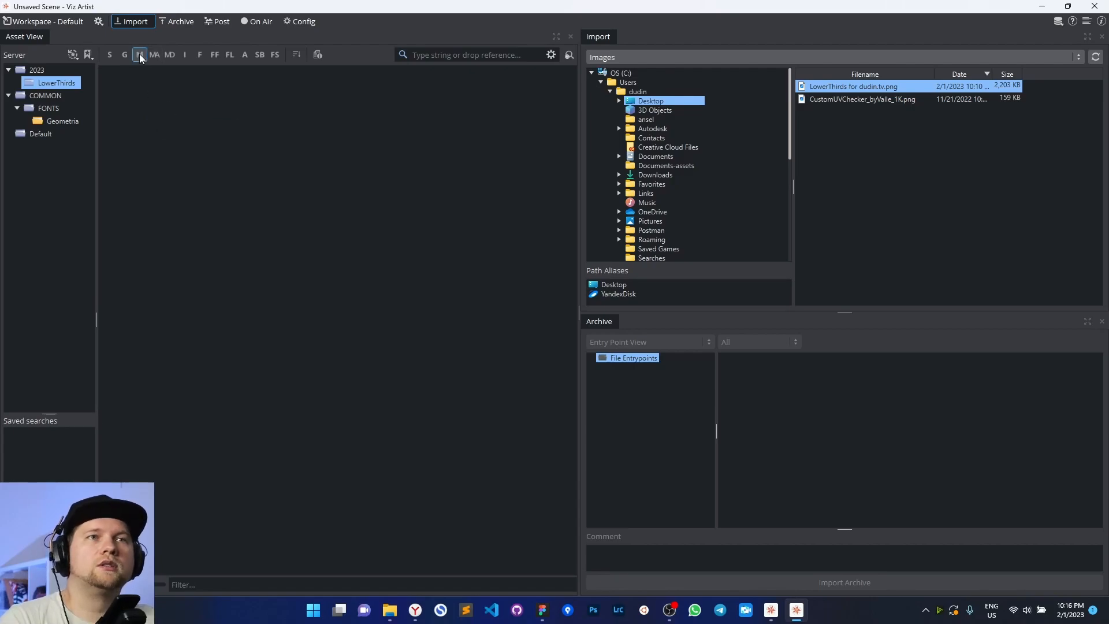
left_click(109, 56)
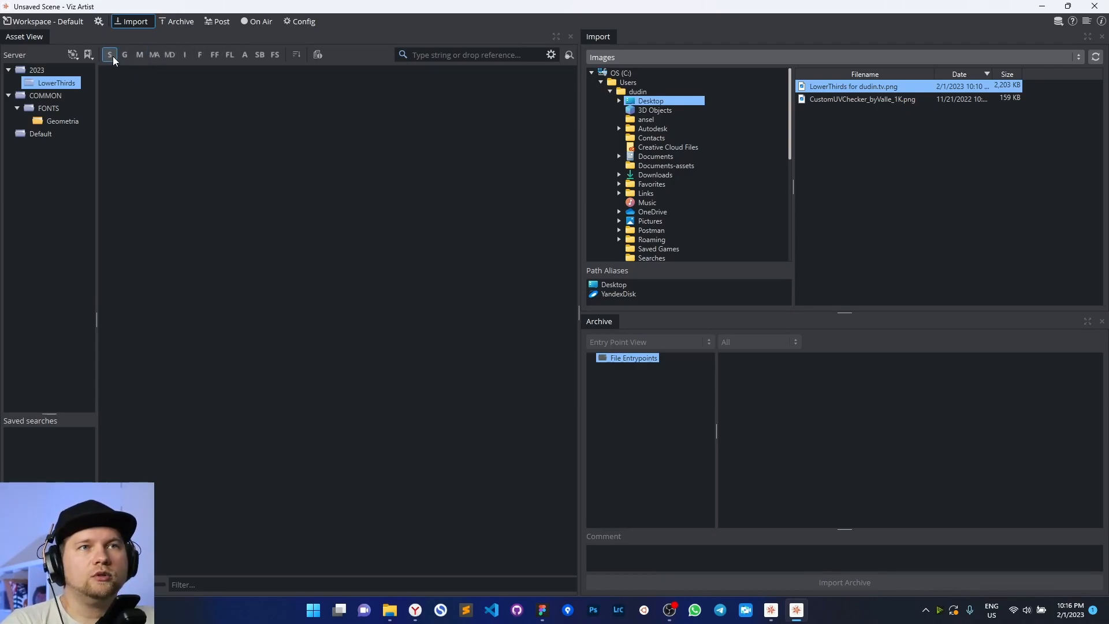
Create a new scene named MASTER in the empty LowerThirds folder
right_click(146, 113)
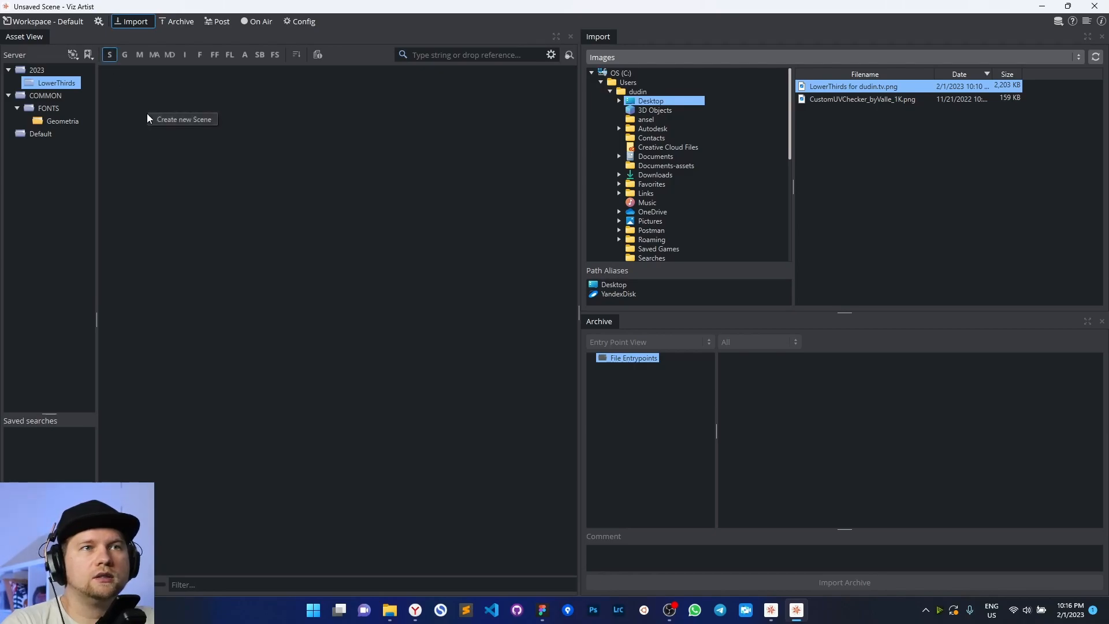
left_click(169, 119)
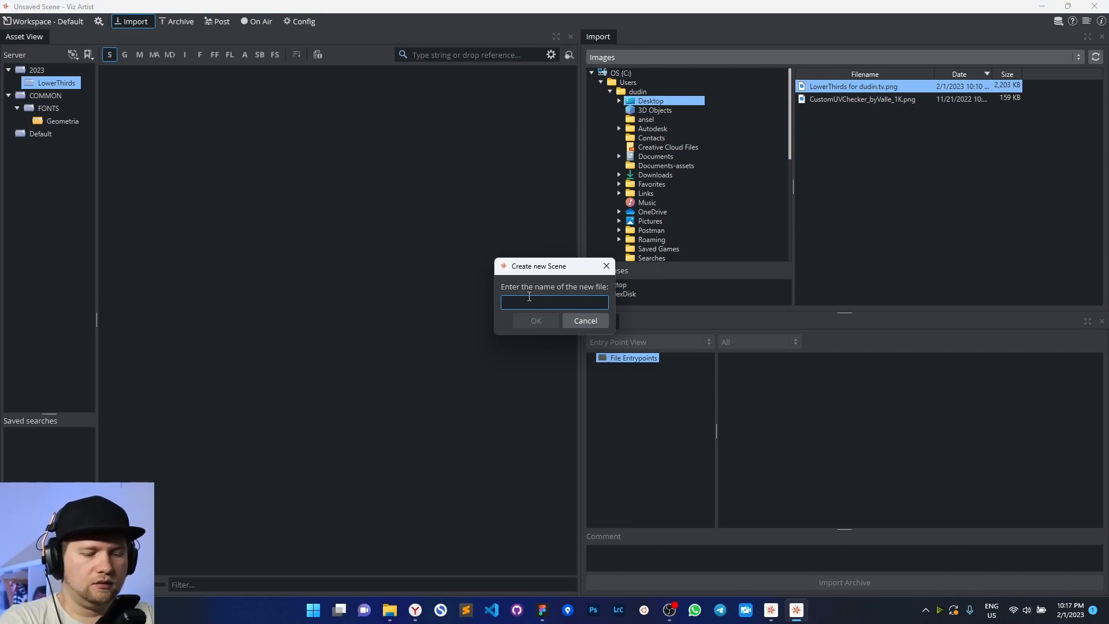
type("MASTER")
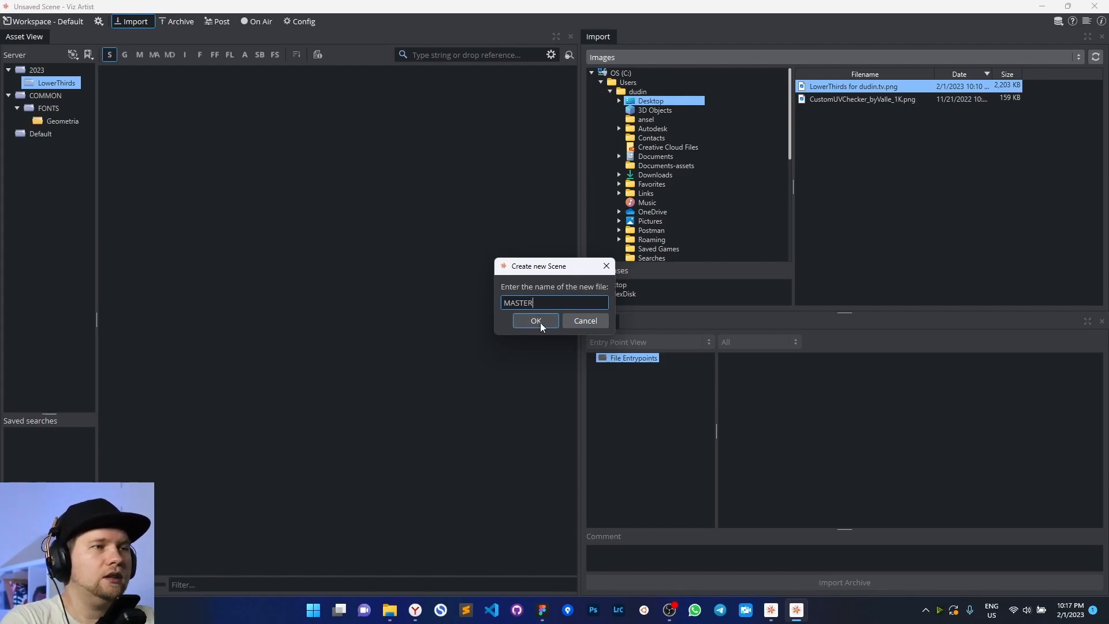
left_click(537, 321)
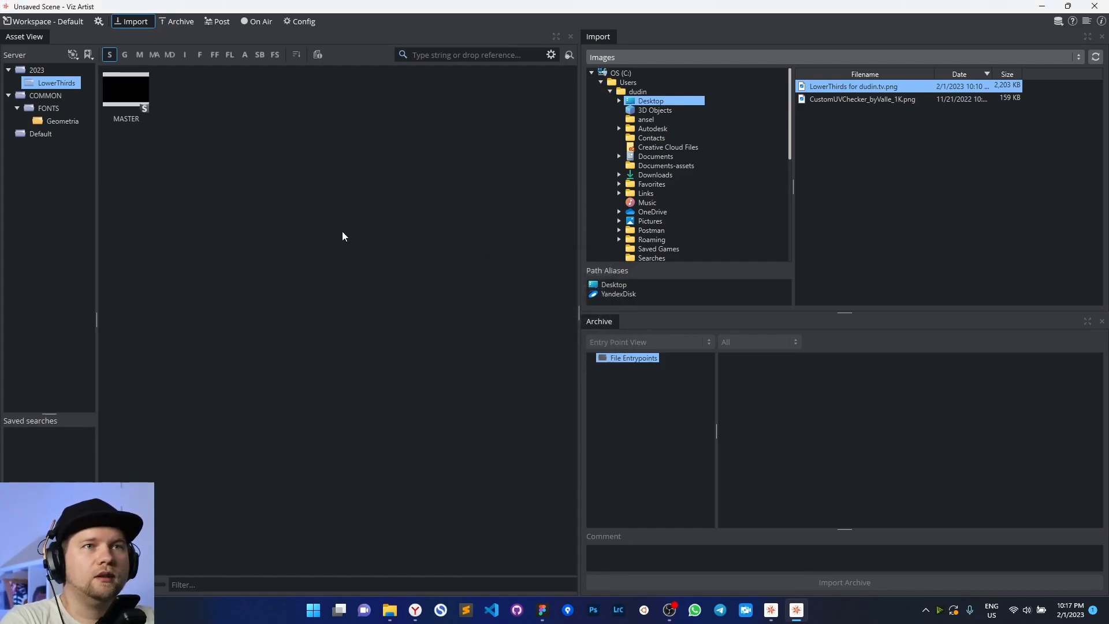